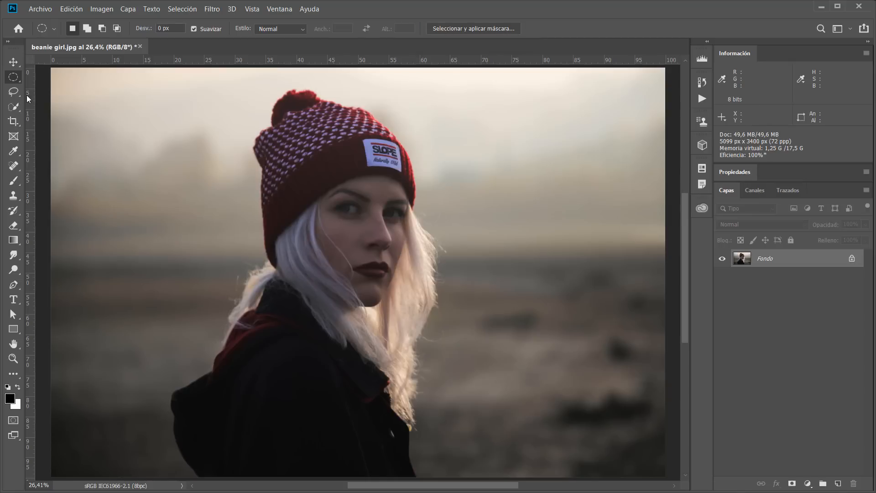
- Check that Select and Mask is offered for the Lasso, Quick Selection and Rectangular Marquee tools
left_click(13, 92)
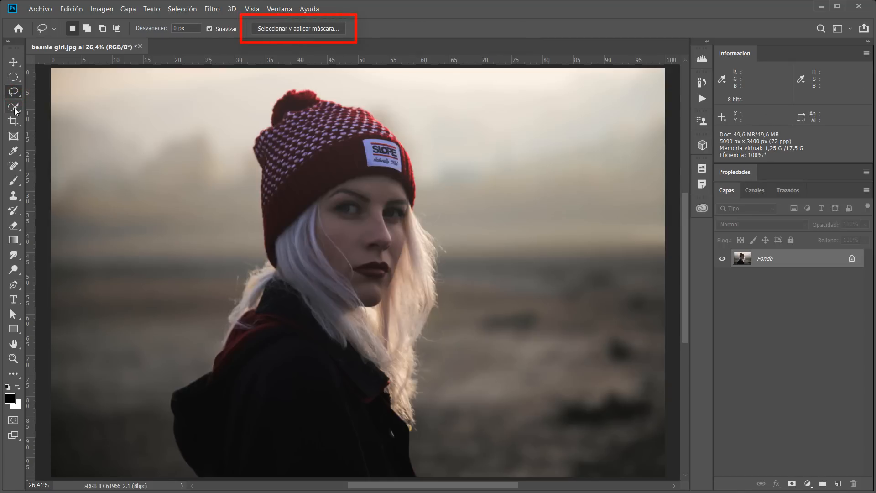
left_click(14, 108)
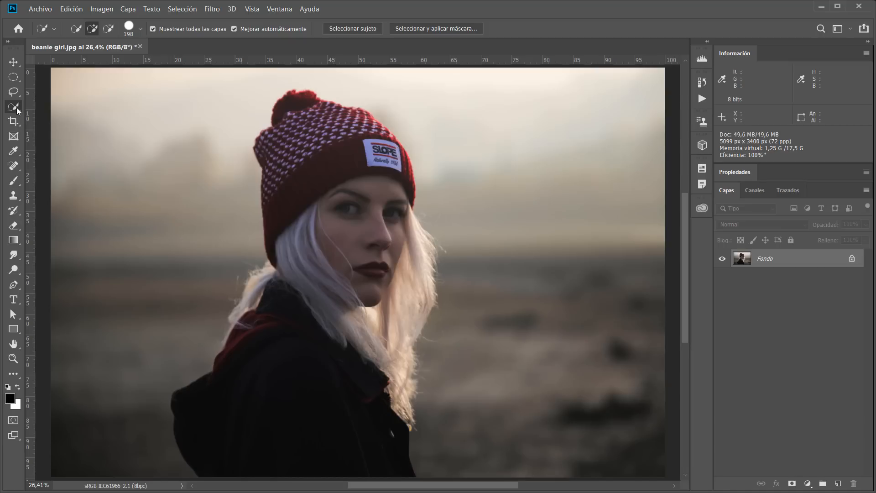
right_click(17, 109)
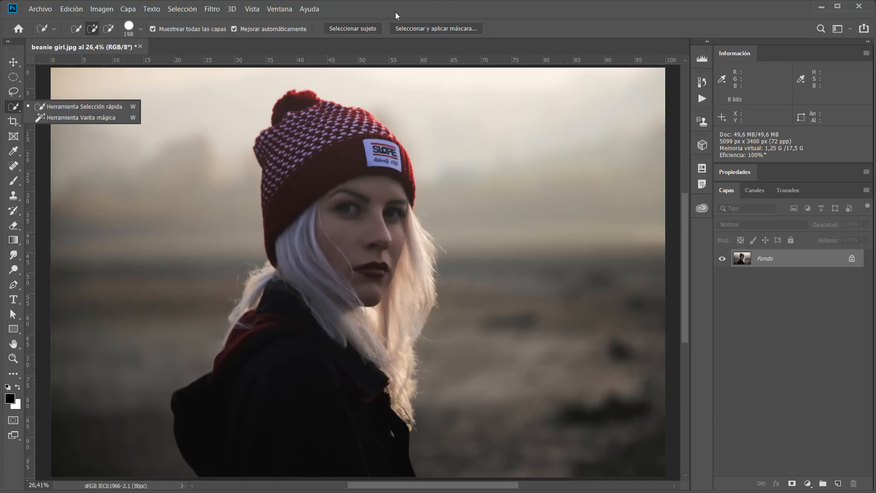
left_click(455, 6)
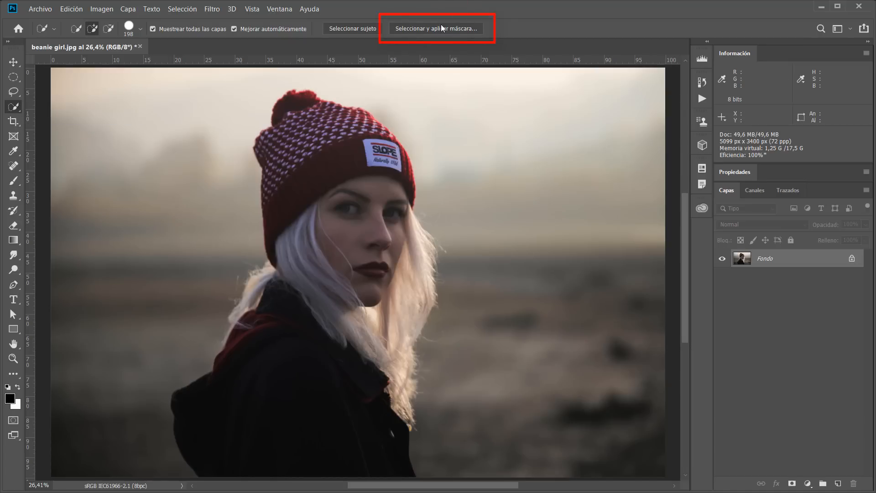
right_click(14, 80)
left_click(63, 75)
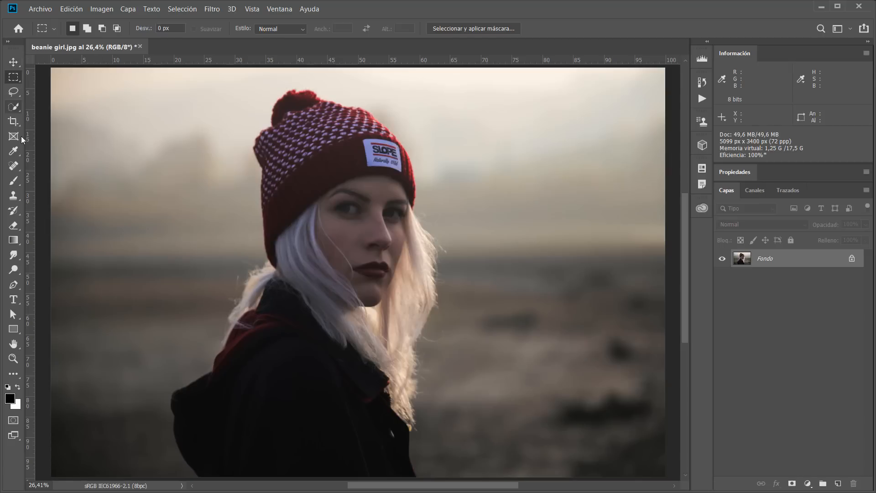
- With the Brush tool active, open the Select and Mask workspace and leave it without applying anything
left_click(16, 182)
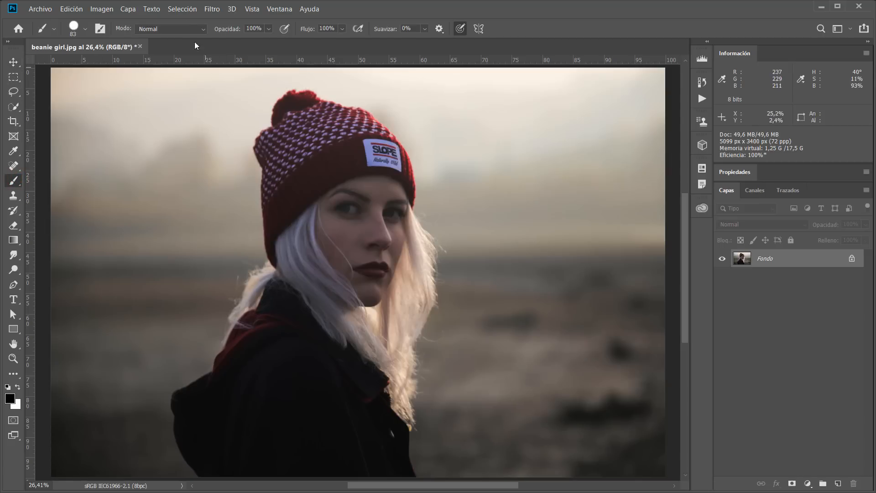
left_click(185, 10)
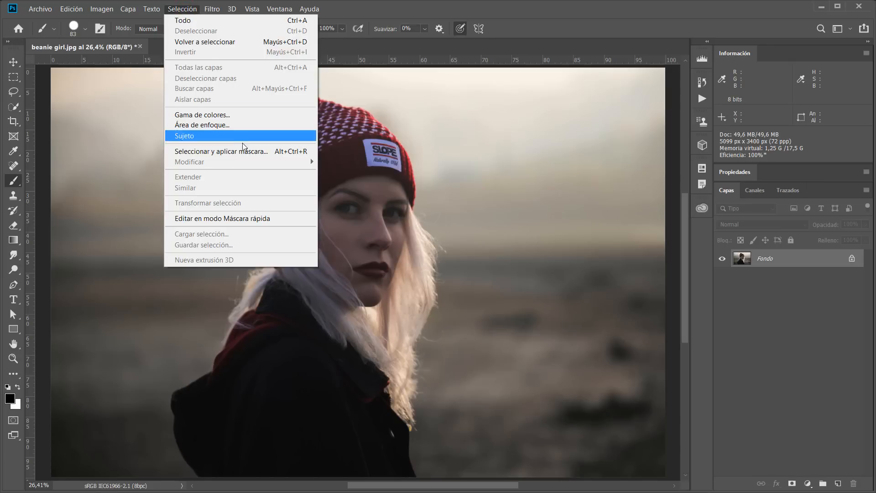
left_click(269, 153)
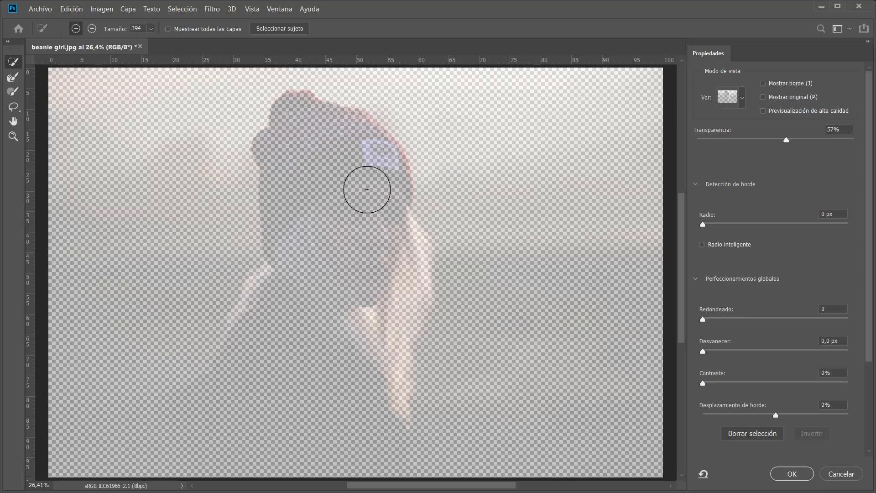
left_click(850, 475)
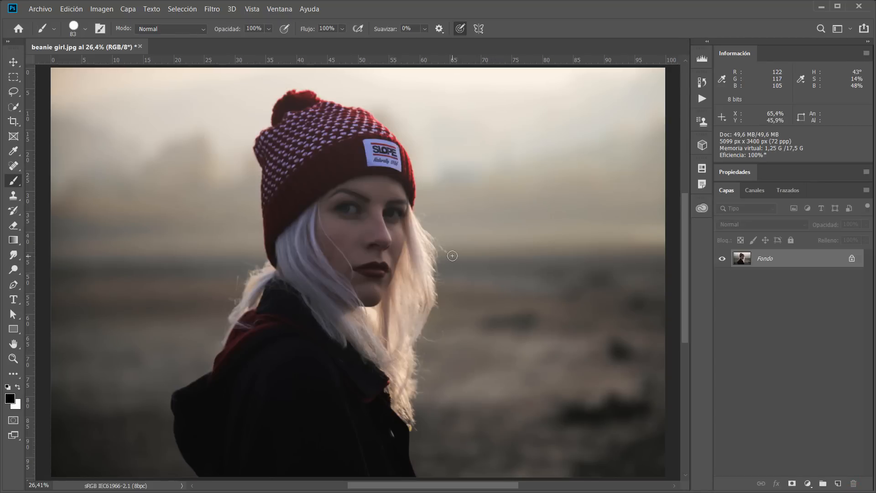
- Draw an elliptical marquee selection around the woman's face, about 19.8% wide and 43.2% high
left_click(13, 77)
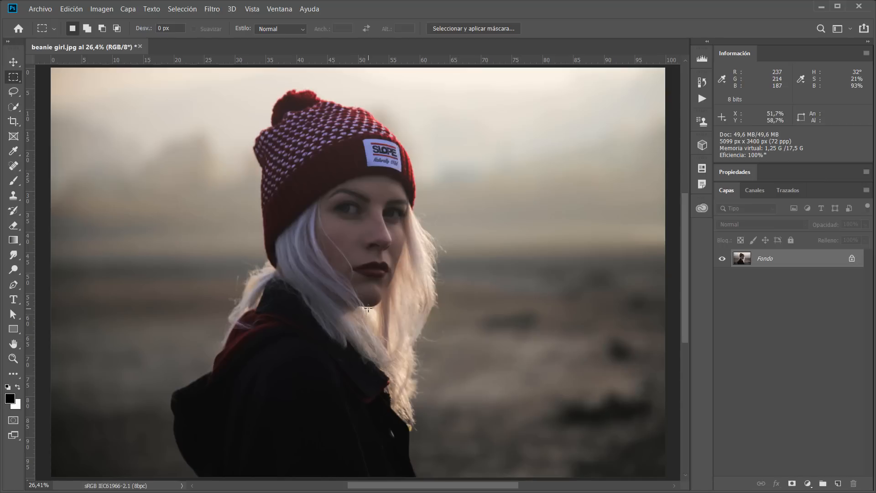
right_click(14, 80)
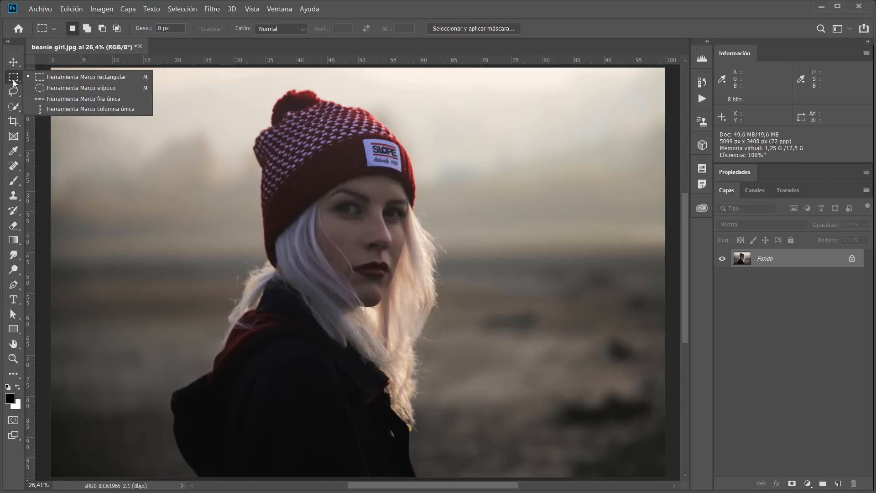
left_click(52, 88)
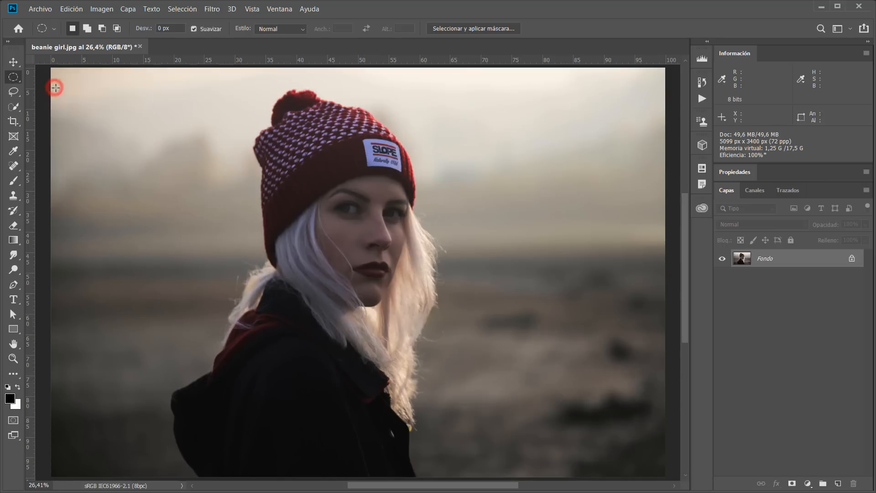
left_click_drag(300, 146, 418, 314)
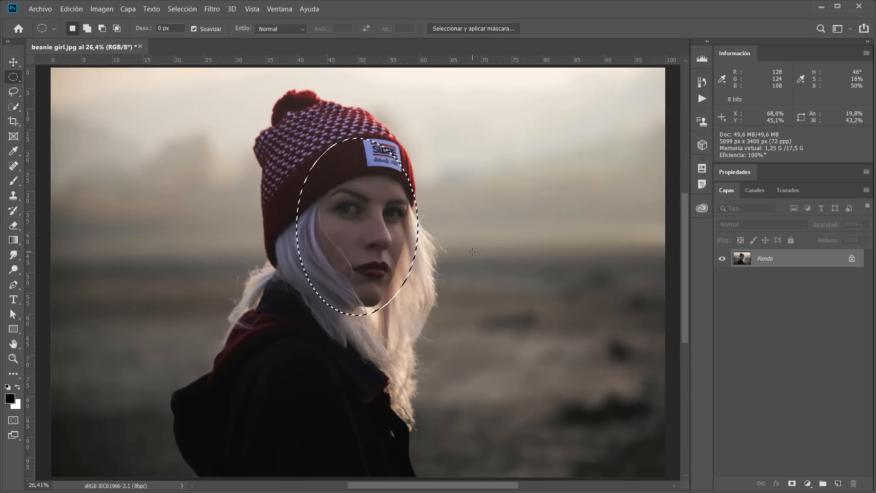
- Open Select and Mask for the elliptical selection and look over the available view modes
left_click(464, 29)
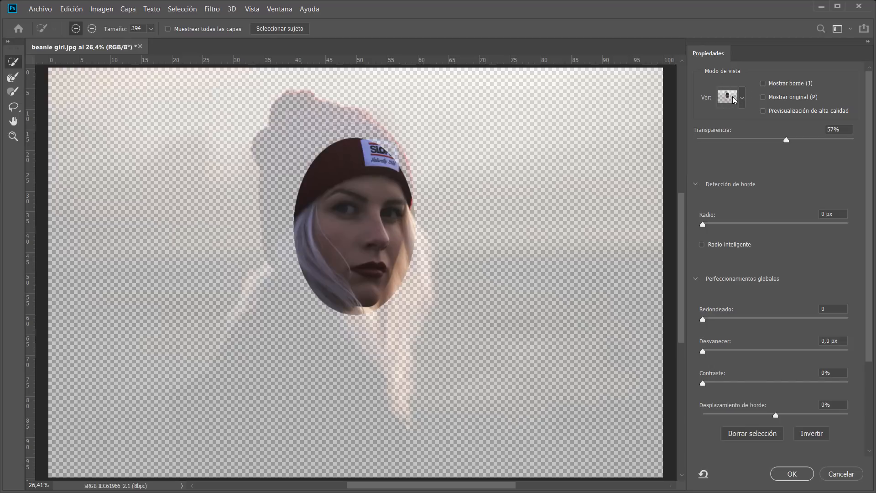
left_click(734, 98)
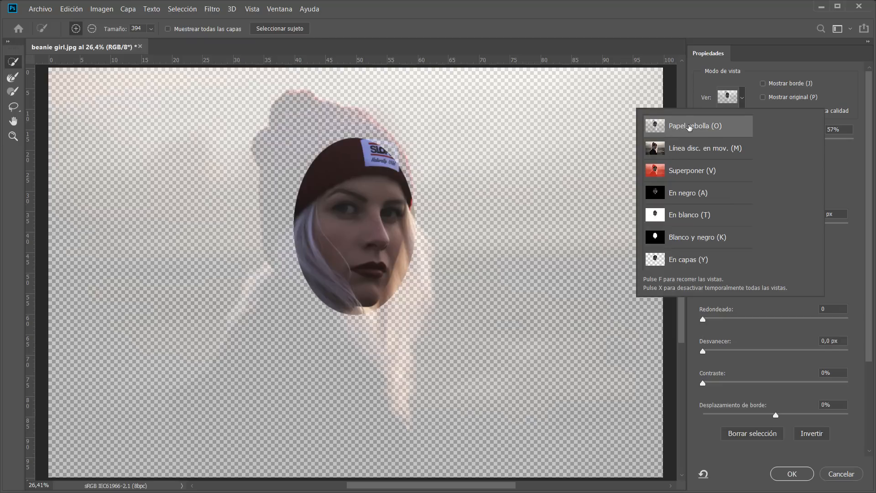
left_click(696, 81)
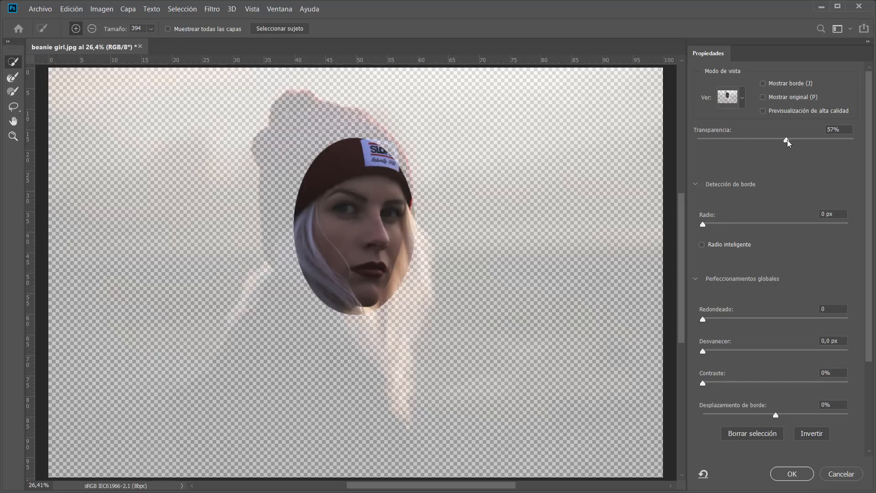
- Preview the Papel cebolla view at 0%, 100% and 35% transparency, and set the transparency to 41%
left_click_drag(787, 140, 696, 140)
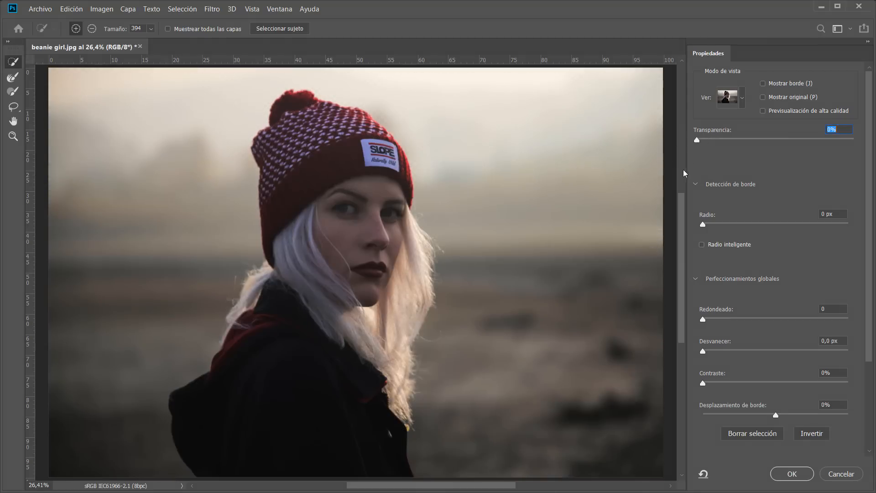
left_click_drag(698, 140, 853, 147)
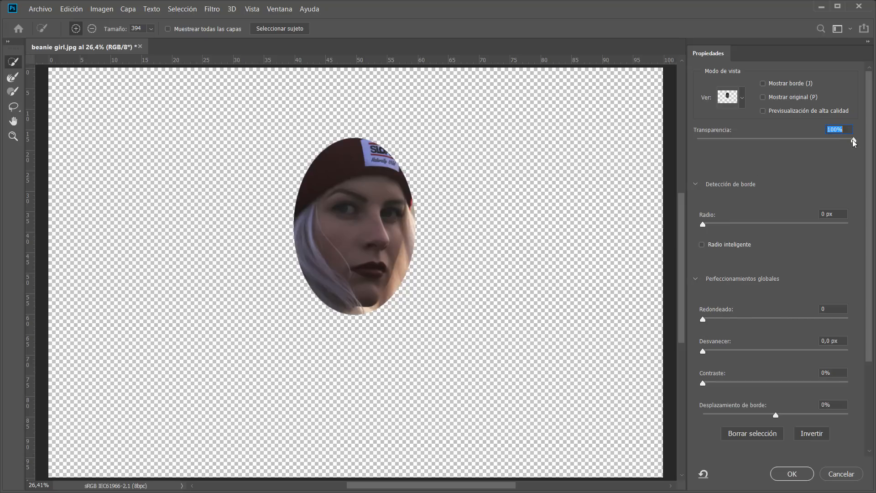
left_click_drag(854, 143, 752, 143)
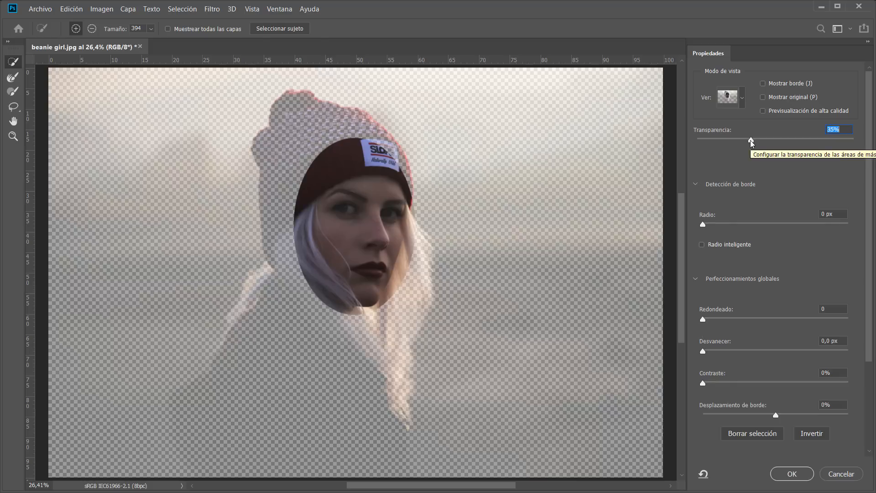
mouse_move(753, 142)
left_mouse_down()
mouse_move(831, 140)
mouse_move(760, 136)
left_mouse_up()
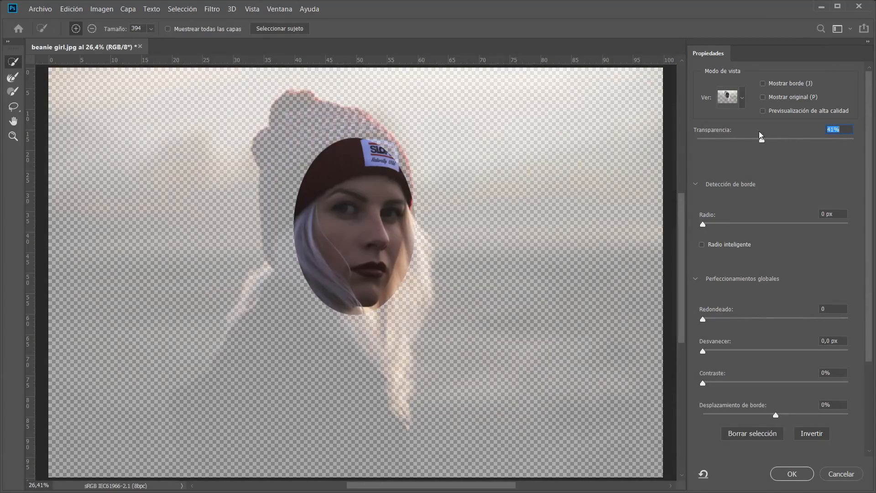
- Show the selection in the Línea disc. en mov. view mode
left_click(743, 99)
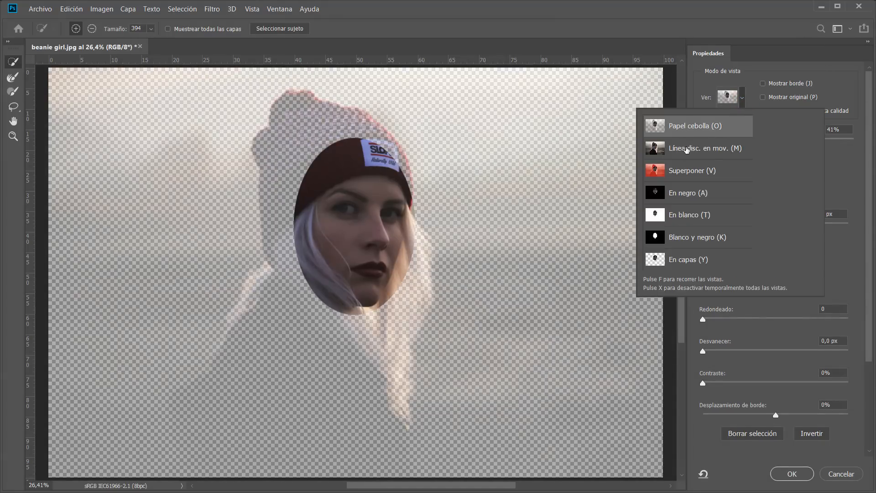
left_click(751, 150)
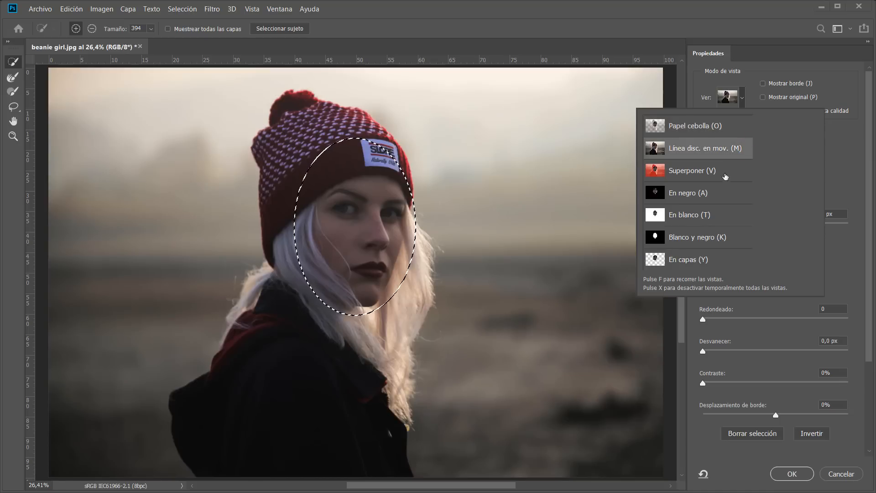
left_click(571, 20)
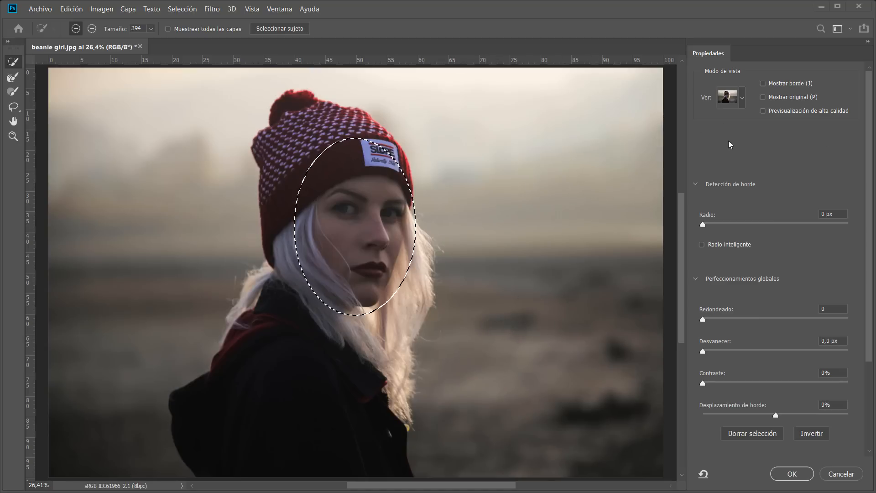
- Change the view mode to Superponer and set the red overlay's opacity to 44%, keeping its color
left_click(742, 97)
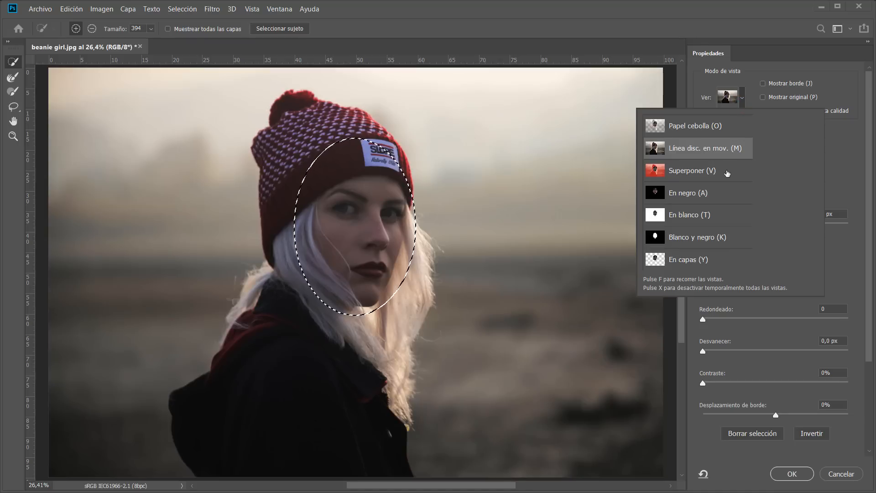
left_click(728, 173)
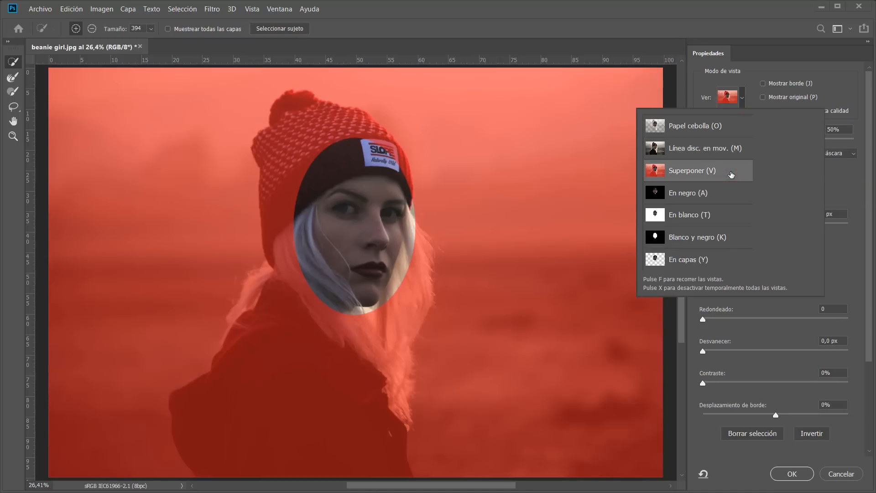
left_click(694, 55)
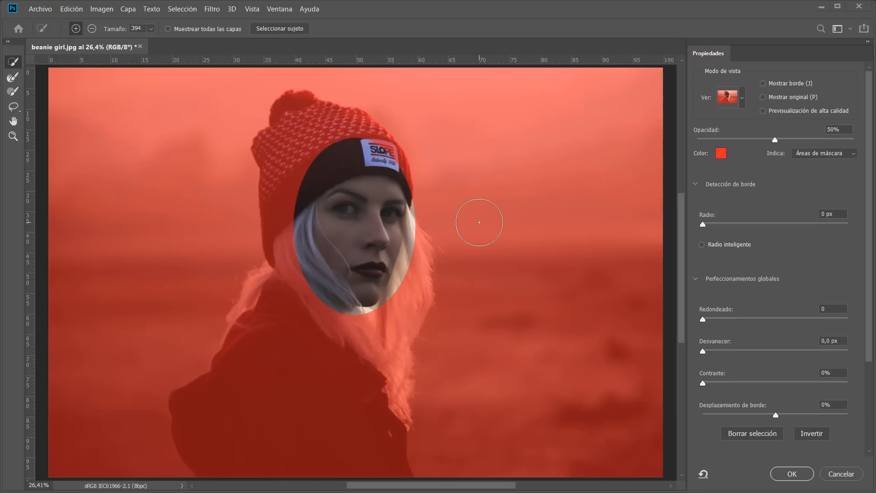
mouse_move(775, 140)
left_mouse_down()
mouse_move(723, 140)
mouse_move(781, 139)
mouse_move(766, 140)
left_mouse_up()
left_click(722, 154)
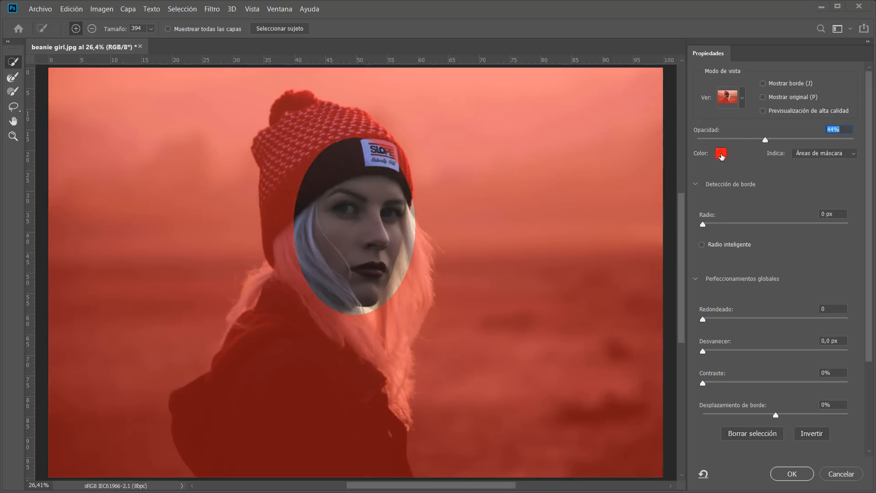
left_click(692, 142)
- Try the overlay on Áreas seleccionadas and return it to Áreas de máscara
left_click(812, 155)
left_click(812, 172)
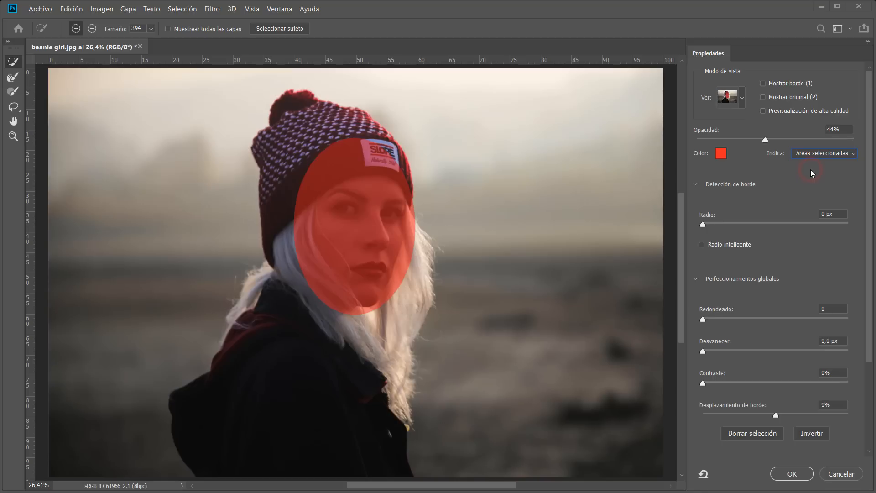
left_click(813, 159)
left_click(813, 158)
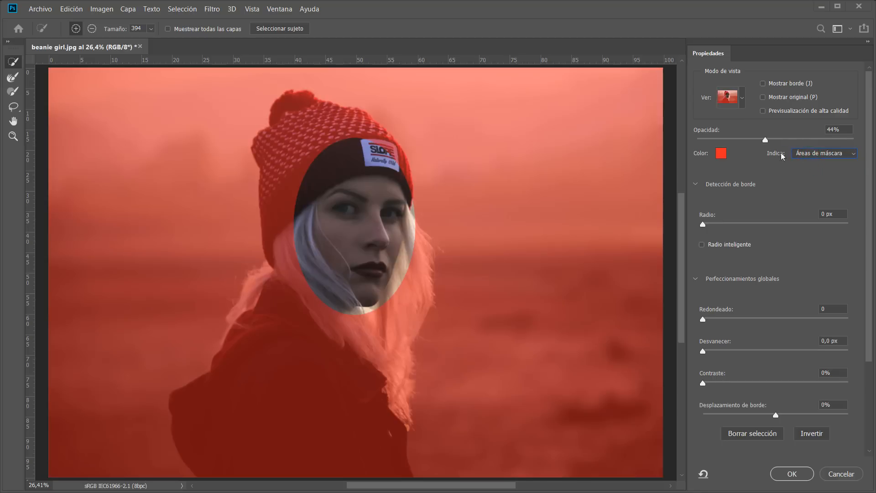
- Change the view mode to En negro and set its opacity to 100%
left_click(743, 99)
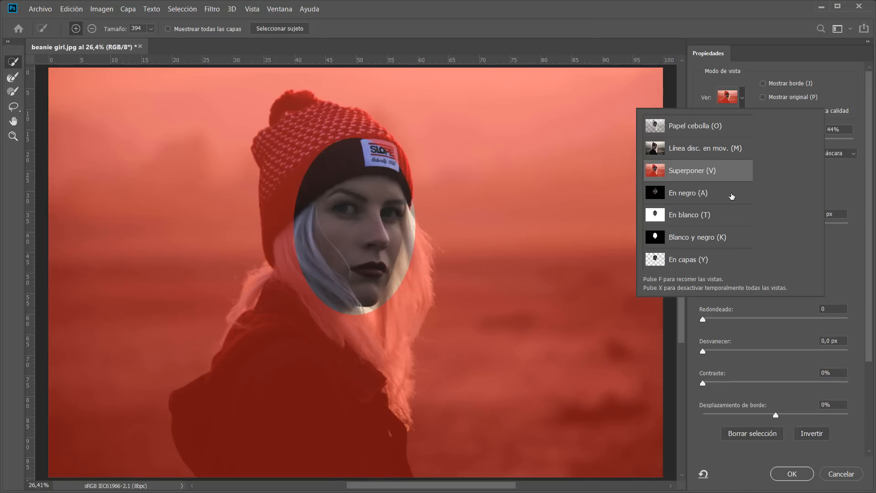
left_click(696, 193)
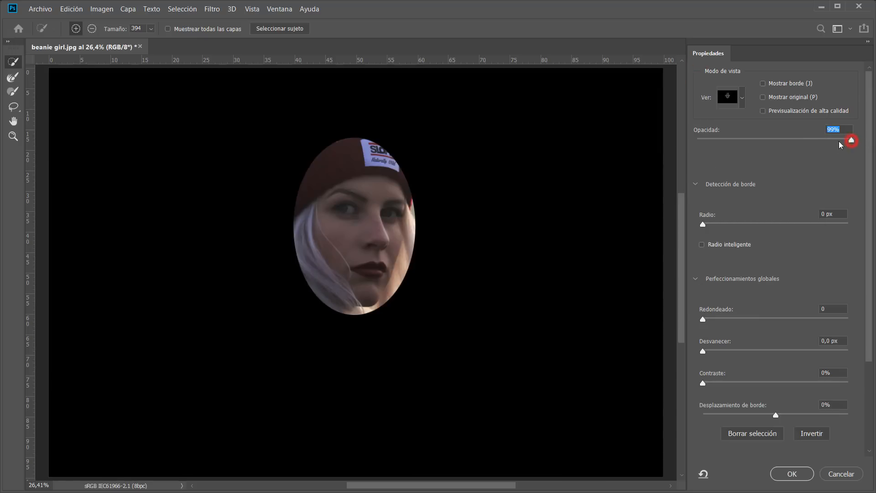
mouse_move(839, 141)
left_mouse_down()
mouse_move(746, 141)
mouse_move(853, 143)
left_mouse_up()
- Compare the cutout in the En blanco and En negro view modes, leaving En blanco active at 100% opacity
left_click(742, 102)
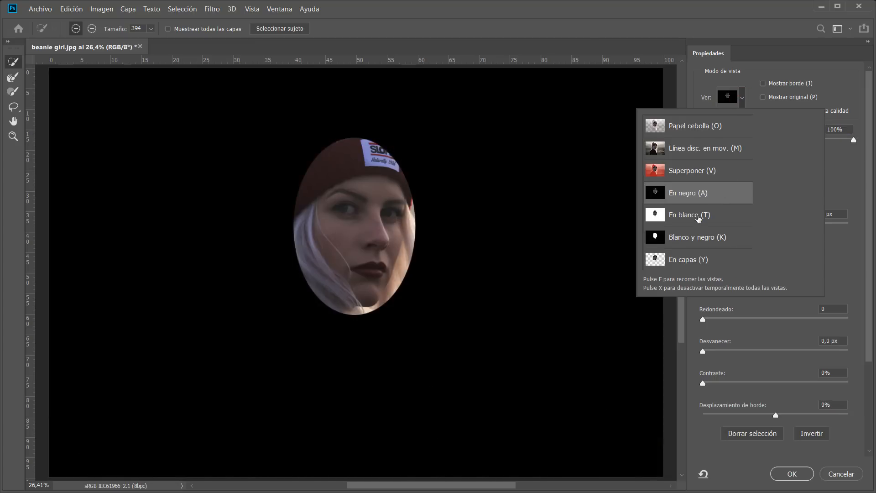
left_click(698, 217)
left_click(698, 83)
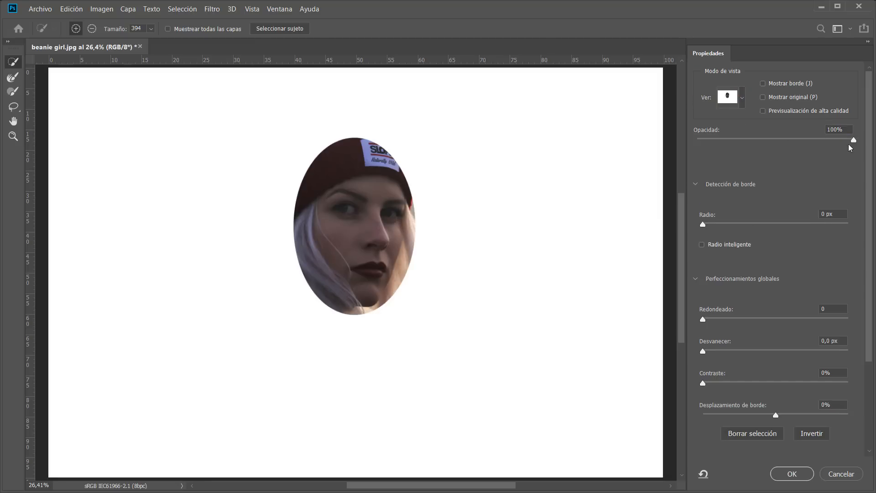
left_click_drag(853, 142, 867, 153)
left_click(741, 101)
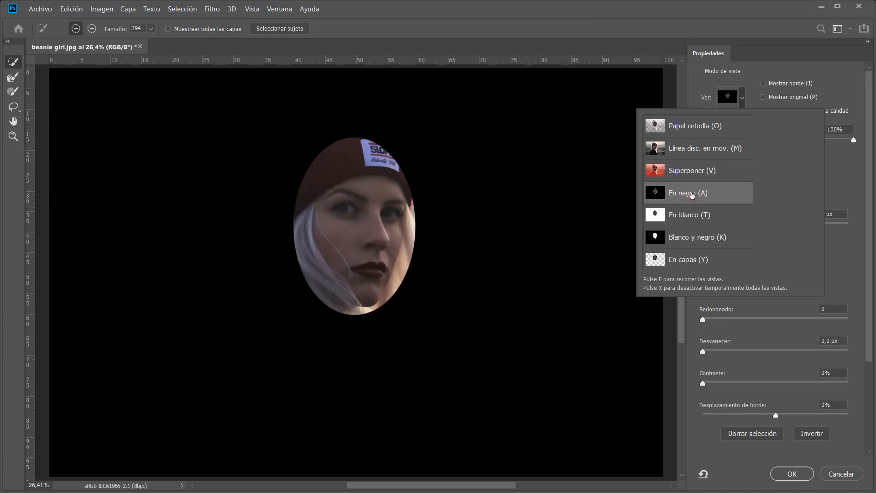
left_click(693, 220)
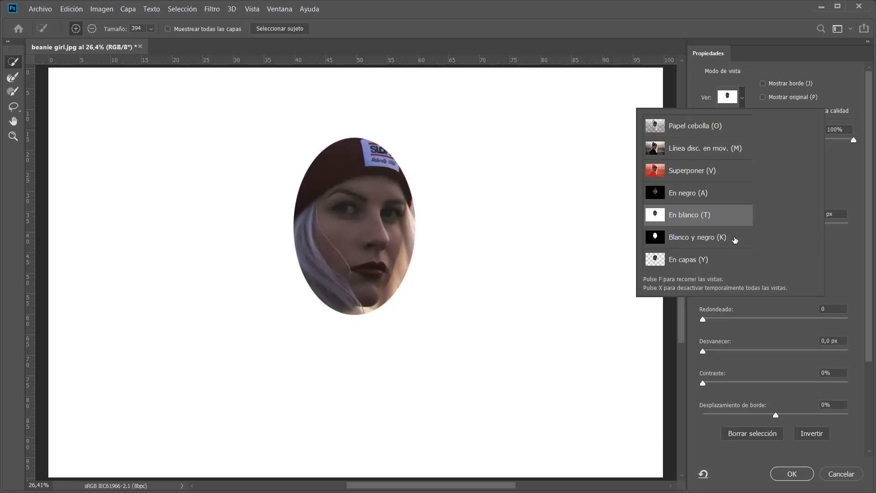
- View the oval selection in the Blanco y negro mode and in the En capas mode
left_click(736, 238)
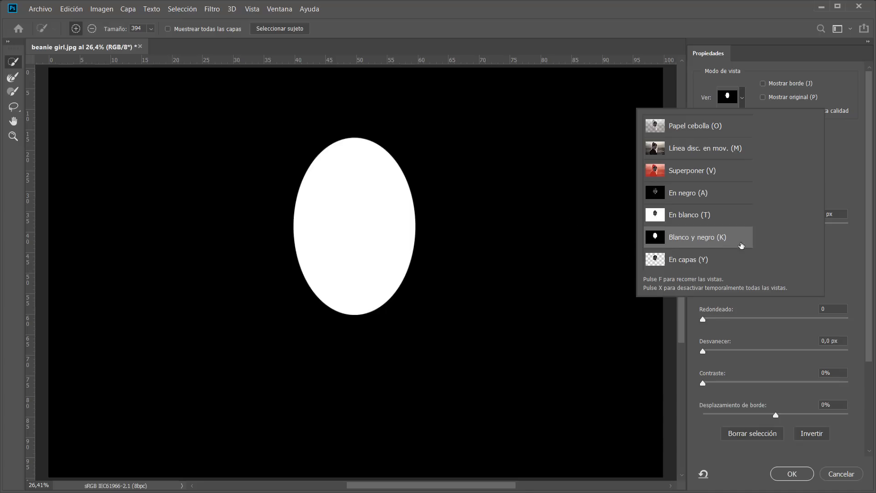
left_click(718, 261)
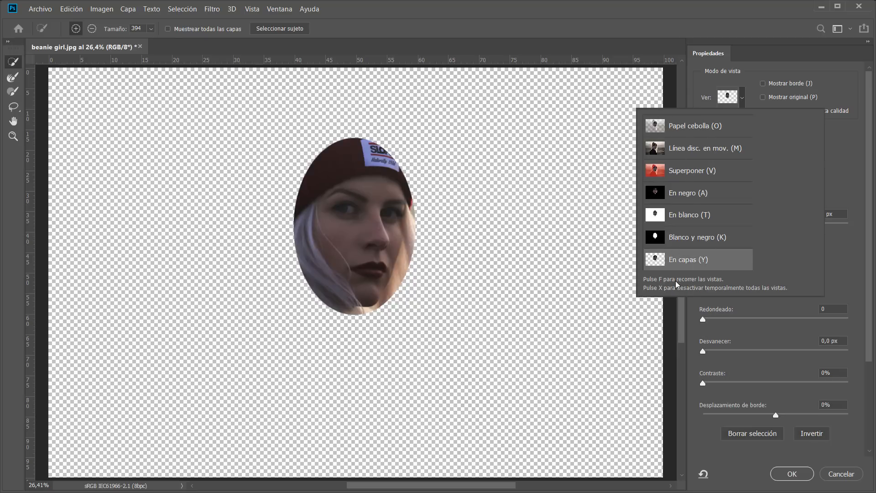
- Cycle through the view modes until Superponer is active, and temporarily disable and re-enable the view
key("f")
key("f")
key("f")
key("f")
key("f")
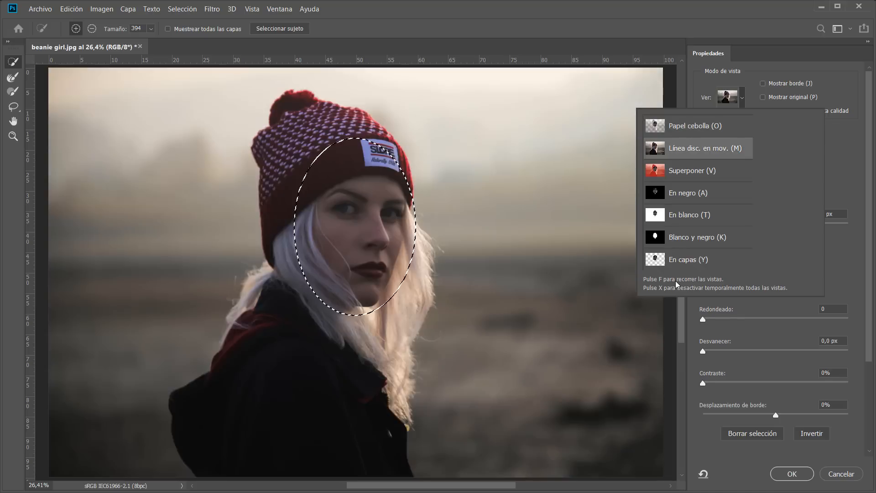
key("f")
key("f")
key("f")
key("f")
key("f")
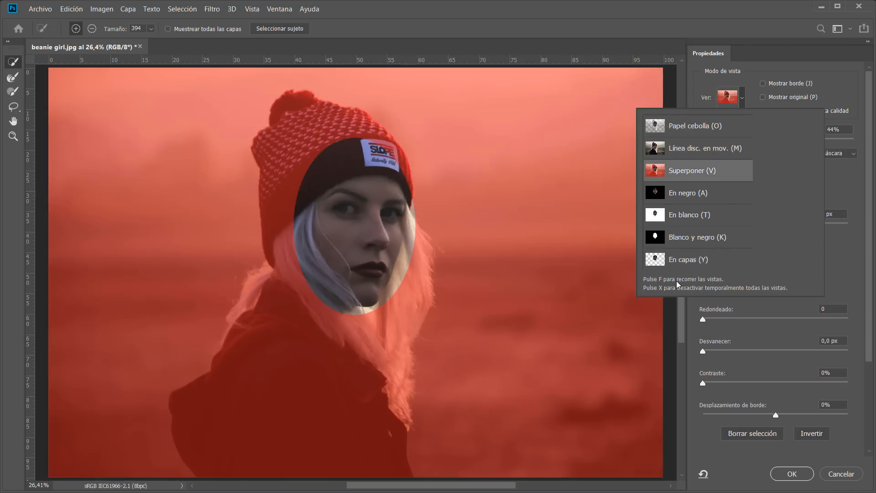
key("x")
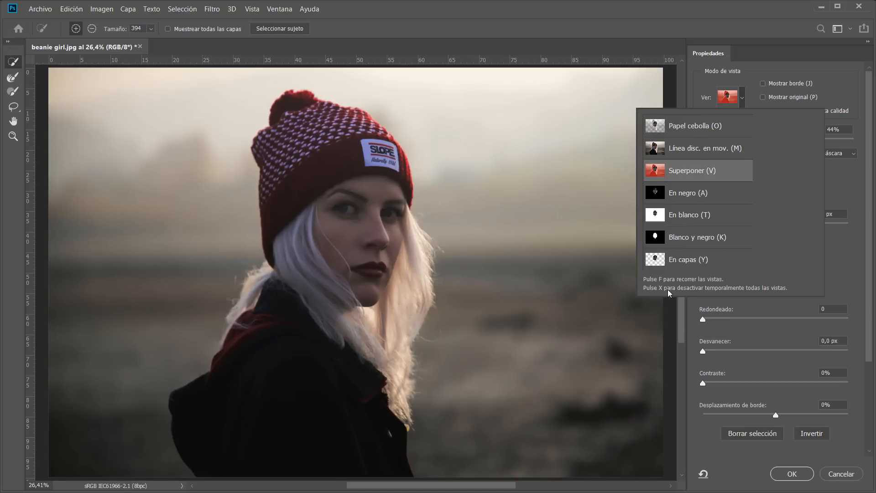
key("x")
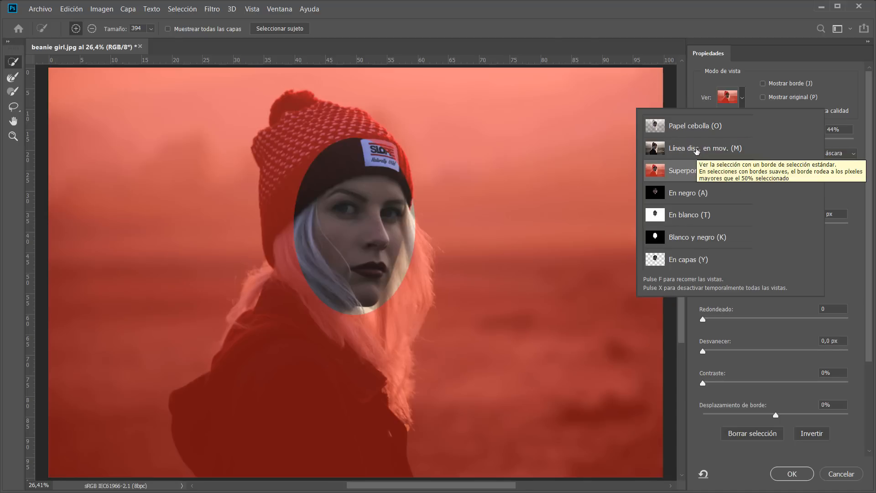
- View the selection in Línea disc. en mov. and set the view mode to Papel cebolla
left_click(697, 148)
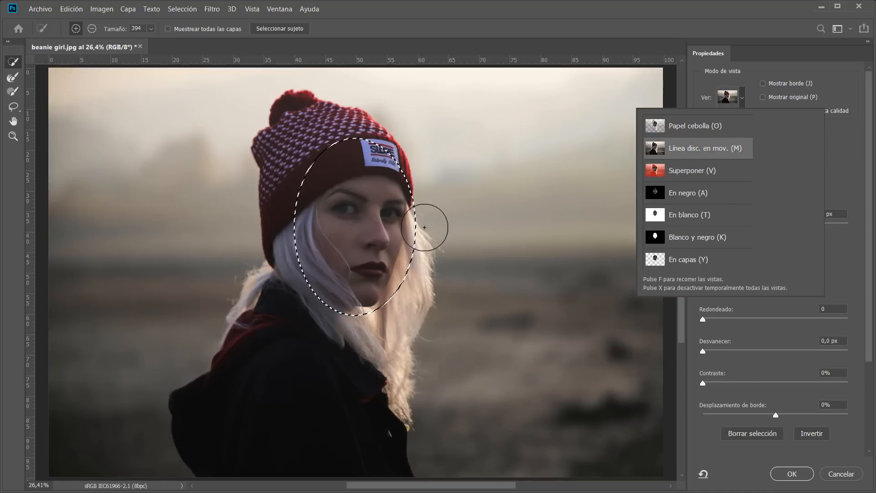
left_click(692, 128)
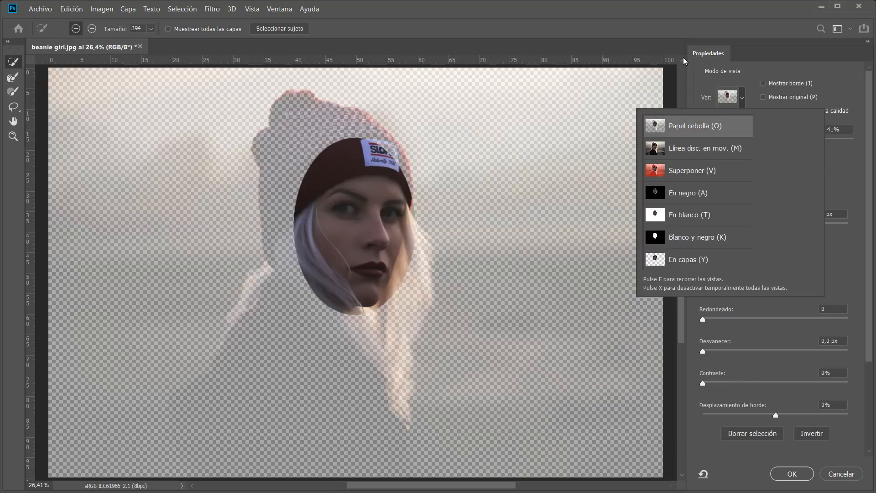
left_click(702, 54)
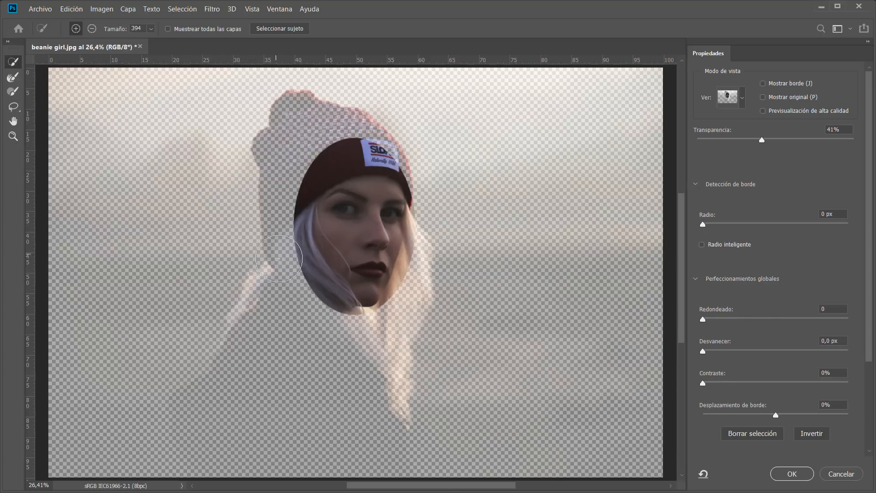
- Extend the selection over the beanie, hair and jacket with the Quick Selection tool
mouse_move(304, 211)
left_mouse_down()
mouse_move(298, 152)
mouse_move(319, 198)
mouse_move(358, 246)
left_mouse_up()
mouse_move(314, 266)
left_mouse_down()
mouse_move(301, 242)
mouse_move(289, 333)
mouse_move(319, 392)
left_mouse_up()
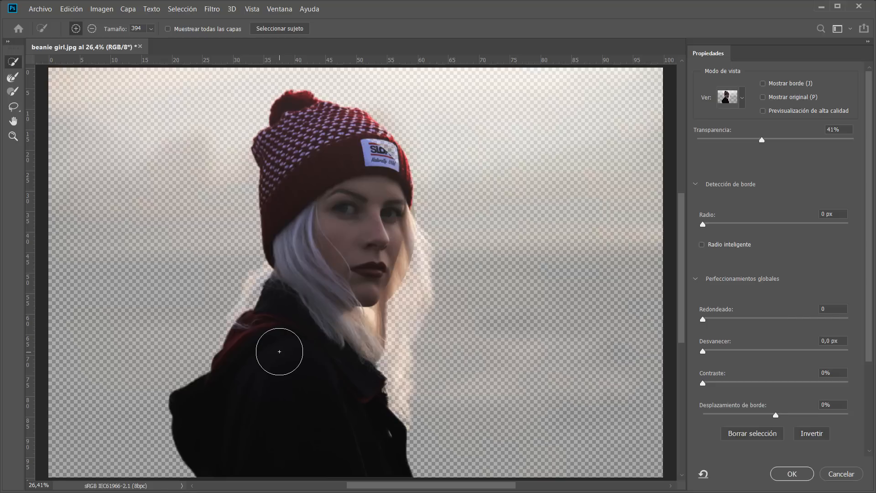
- Check the selection in Línea disc. en mov., return to Papel cebolla and set its transparency to 50%
left_click(742, 99)
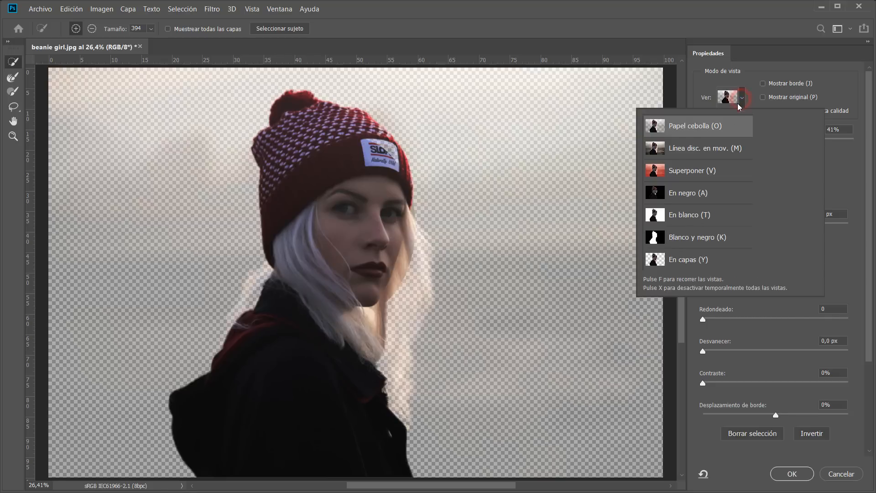
left_click(701, 151)
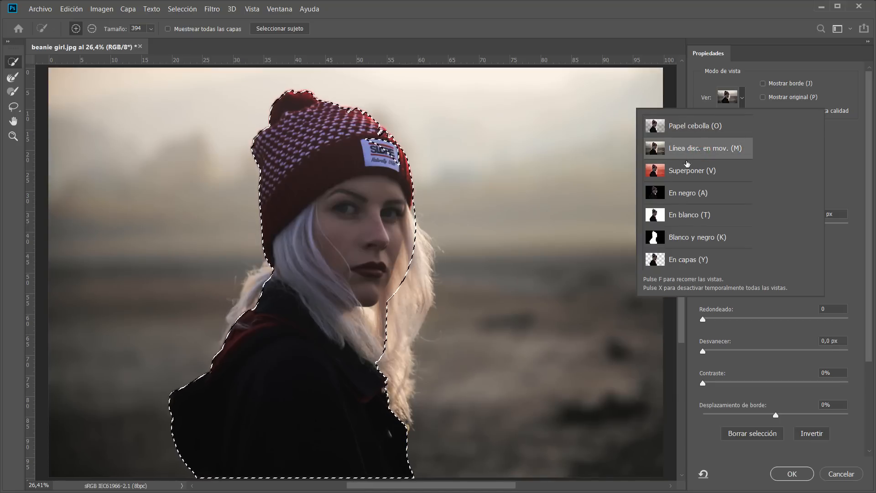
left_click(698, 130)
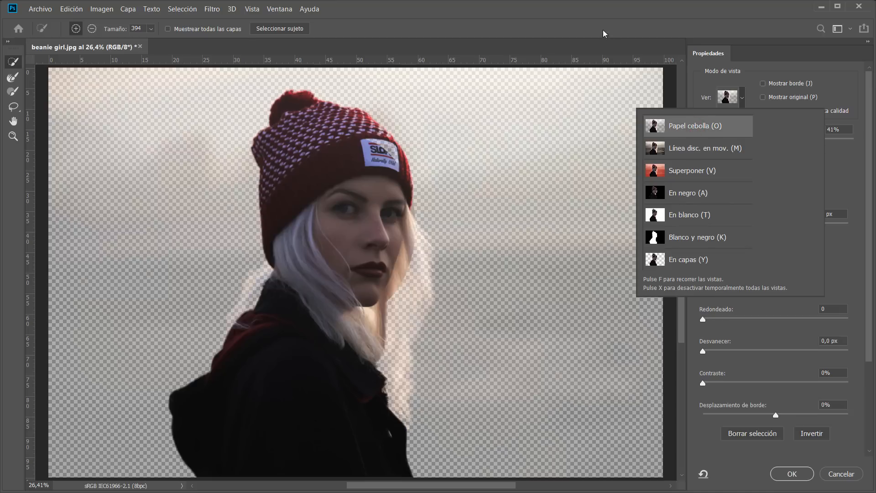
left_click(599, 16)
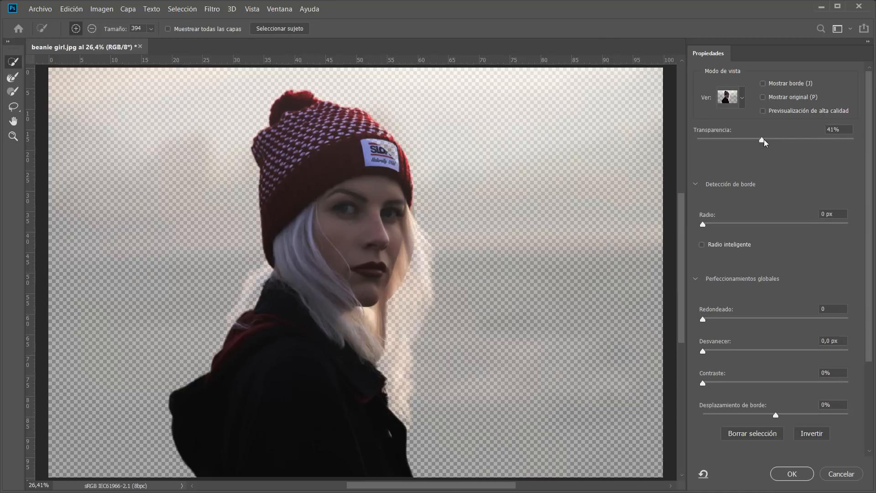
mouse_move(763, 139)
left_mouse_down()
mouse_move(738, 140)
mouse_move(801, 149)
mouse_move(777, 152)
left_mouse_up()
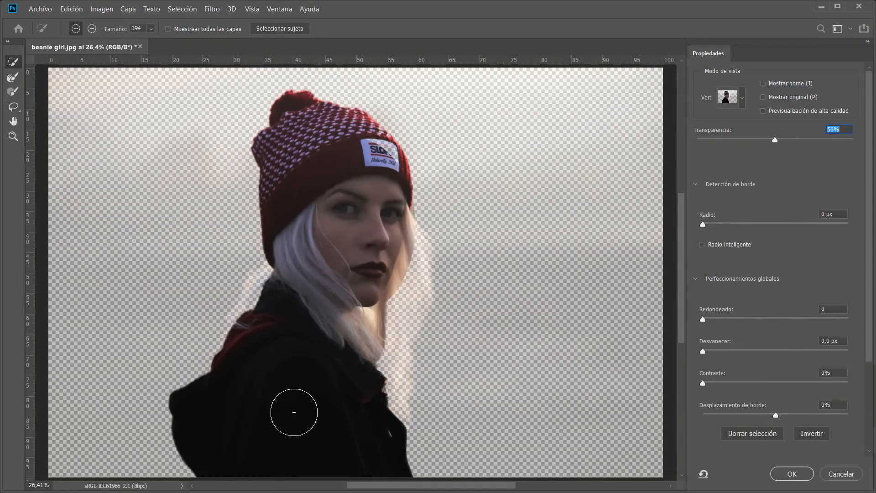
- Undo the Quick Selection strokes that extended the selection beyond the face oval
key("ctrl+z")
key("ctrl+alt+z")
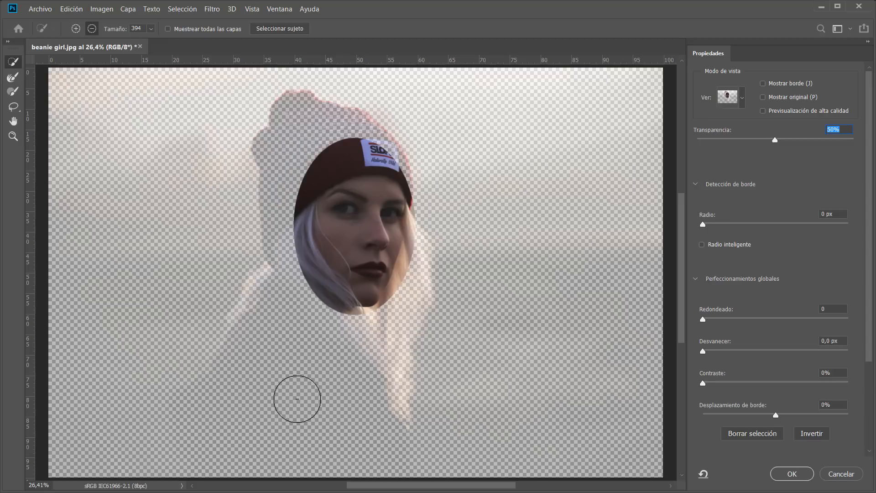
key("ctrl+alt+z")
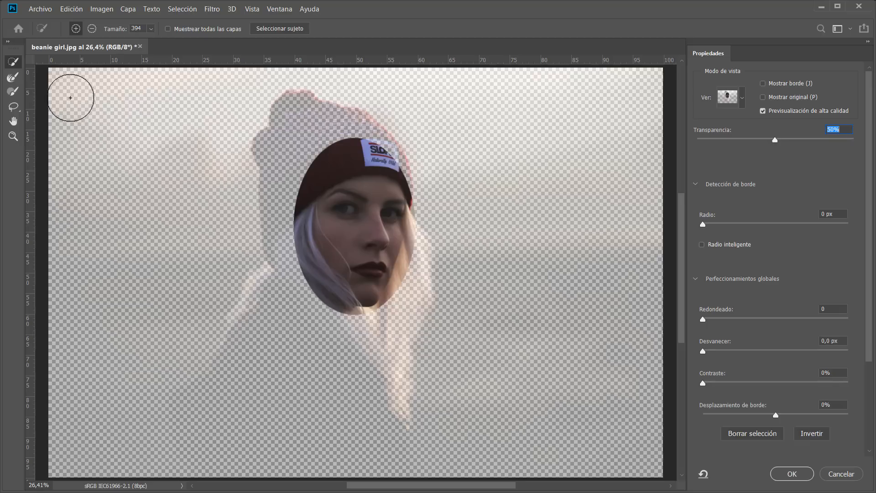
- Paint the selection from the hair down over the jacket with the Brush tool at size 232
left_click(12, 93)
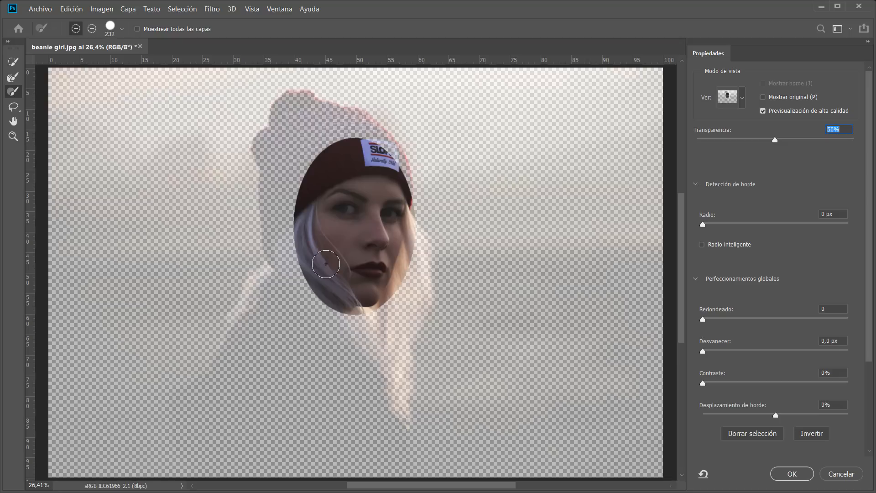
mouse_move(323, 265)
left_mouse_down()
mouse_move(242, 421)
mouse_move(269, 405)
mouse_move(312, 287)
mouse_move(285, 438)
mouse_move(318, 362)
mouse_move(331, 299)
mouse_move(327, 437)
mouse_move(246, 434)
mouse_move(310, 421)
left_mouse_up()
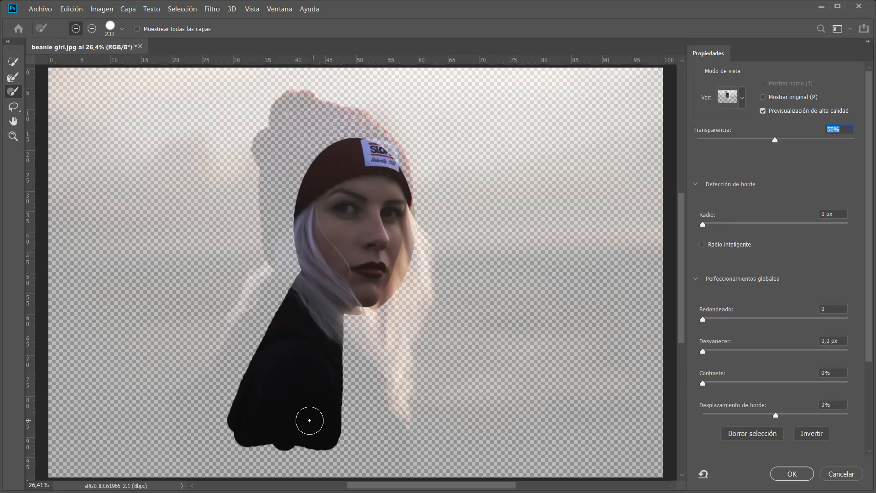
- Change the view mode to Línea disc. en mov. to show the painted selection's outline
left_click(743, 97)
left_click(713, 148)
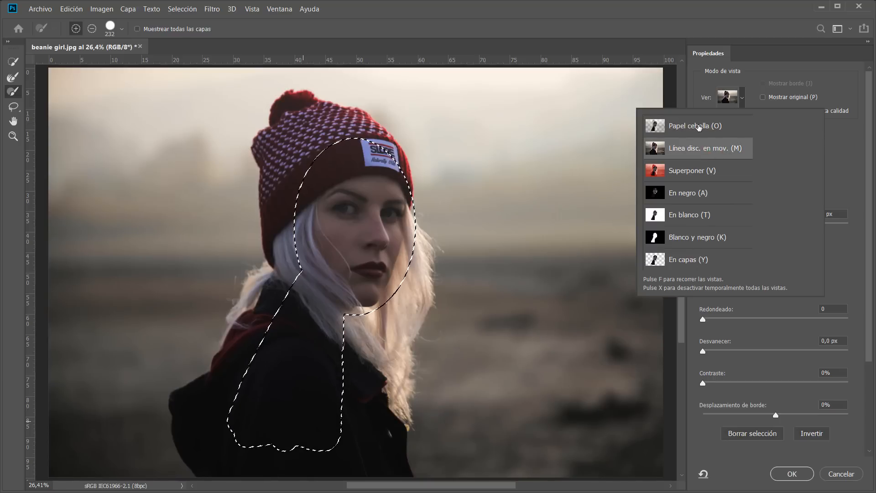
left_click(457, 10)
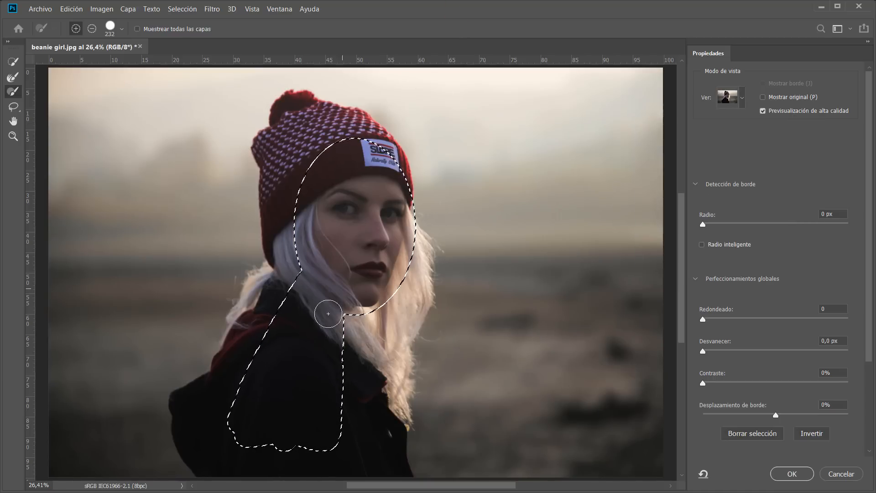
- Paint the selection wider over the hair ends and the front of the jacket
left_click(743, 97)
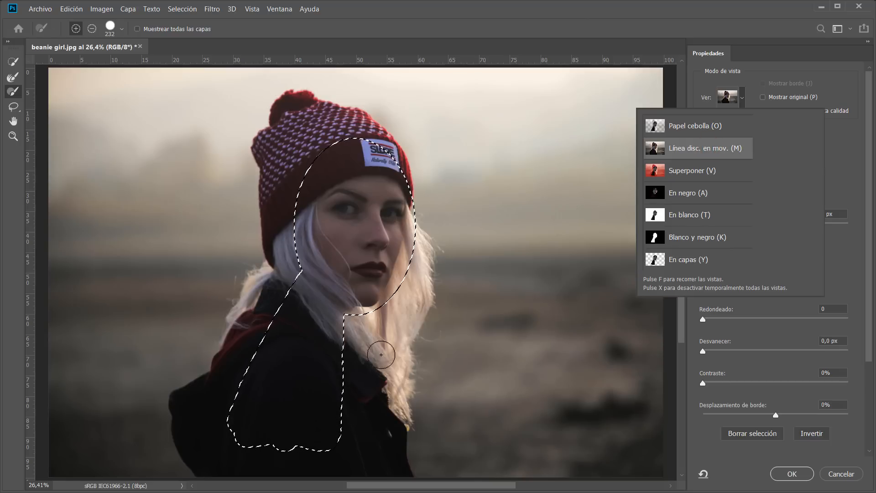
mouse_move(322, 378)
left_mouse_down()
mouse_move(347, 330)
mouse_move(335, 402)
mouse_move(342, 427)
left_mouse_up()
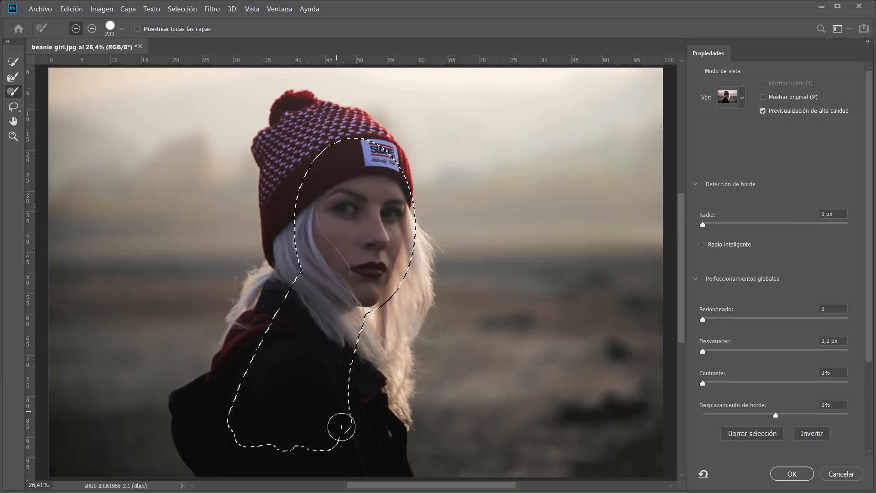
left_click_drag(361, 329, 359, 429)
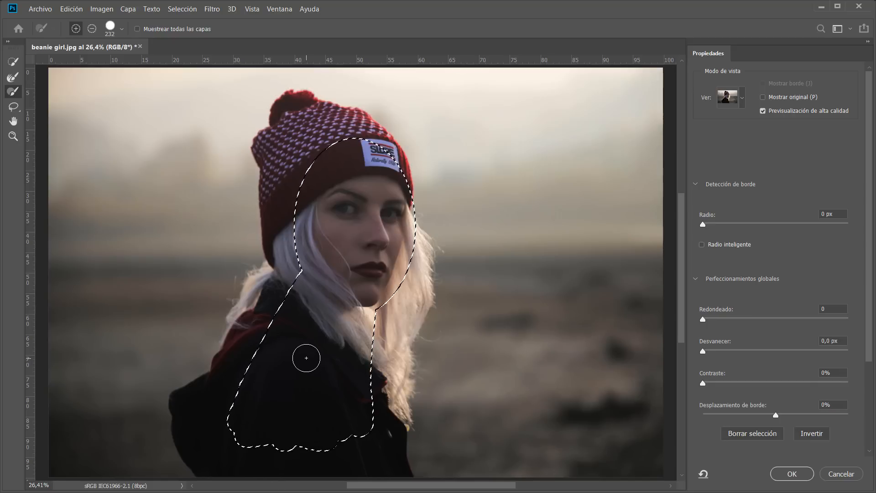
- Try subtracting the jacket area below the hair from the selection with the brush in subtract mode
key("alt")
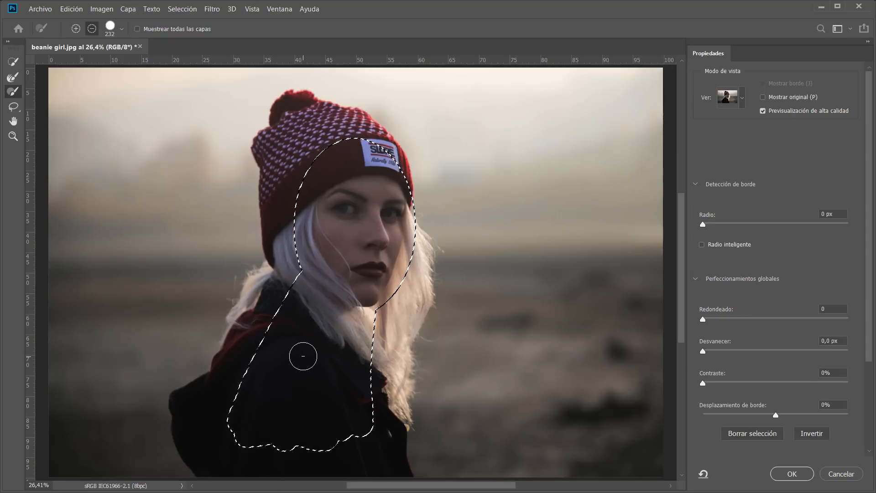
left_click_drag(303, 356, 296, 358)
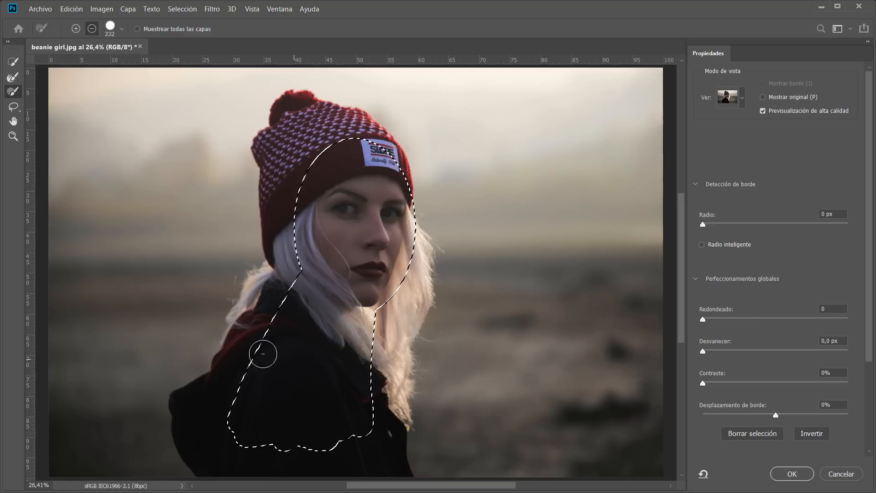
mouse_move(436, 368)
left_mouse_down()
mouse_move(389, 377)
mouse_move(210, 358)
mouse_move(426, 418)
mouse_move(372, 420)
mouse_move(185, 396)
mouse_move(373, 412)
mouse_move(346, 439)
mouse_move(205, 426)
mouse_move(379, 450)
mouse_move(236, 444)
mouse_move(214, 435)
left_mouse_up()
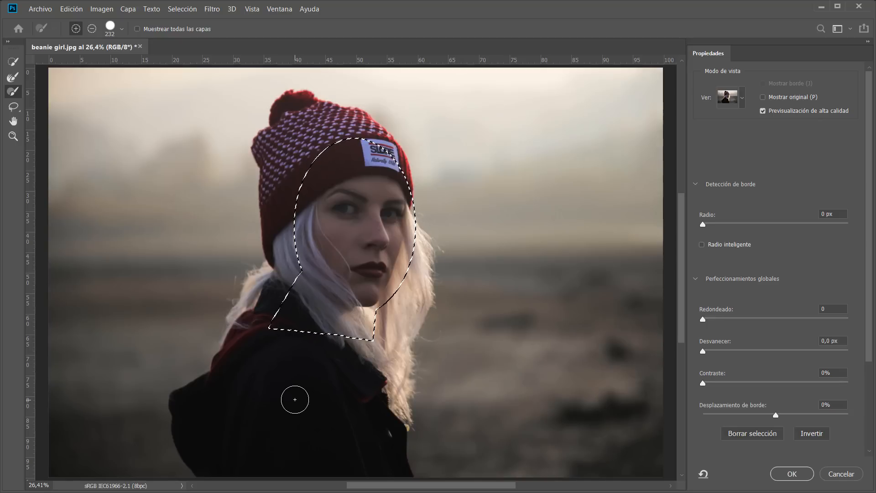
left_click(290, 368)
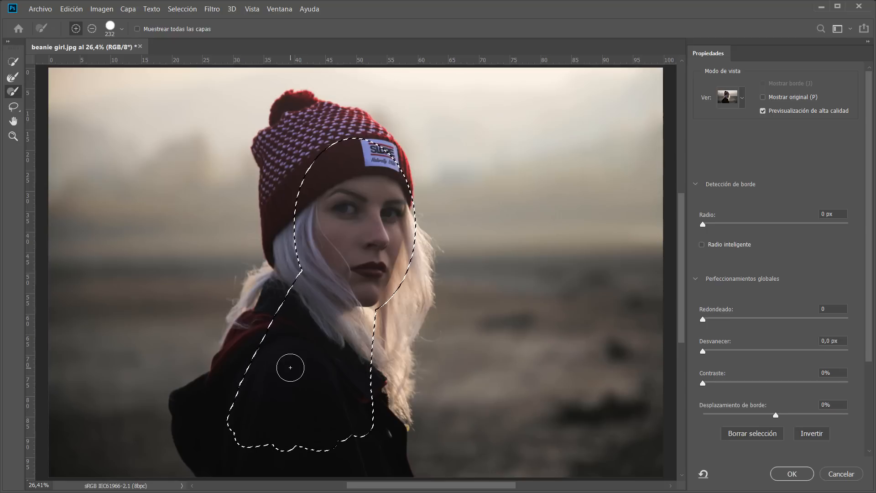
left_click(291, 367, "alt")
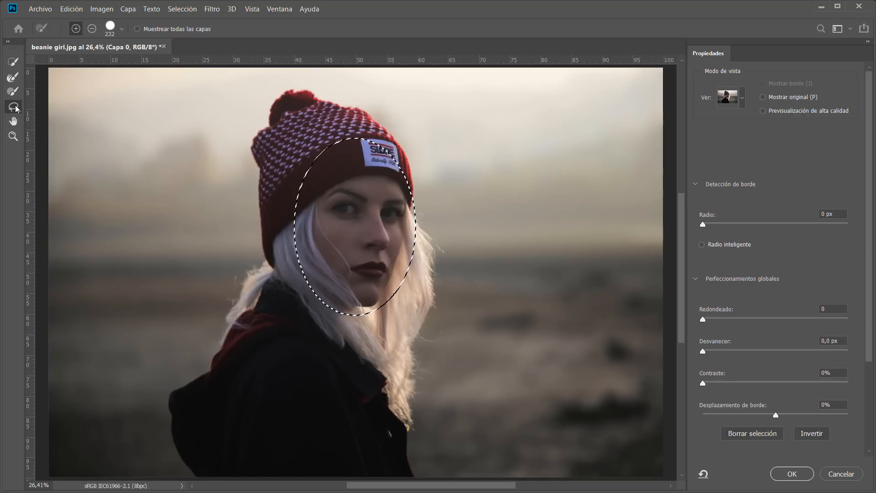
- Add a freehand rounded area beside the face to the oval selection with the Herramienta Lazo
left_click(14, 106)
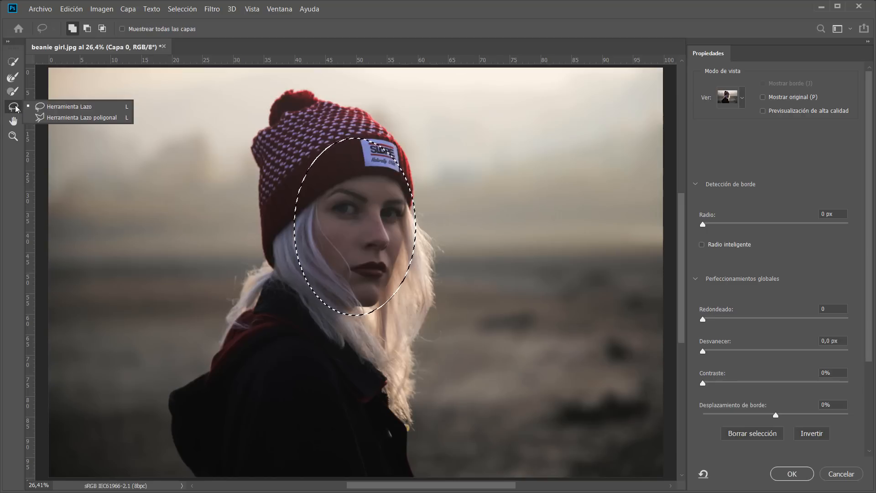
left_click(67, 106)
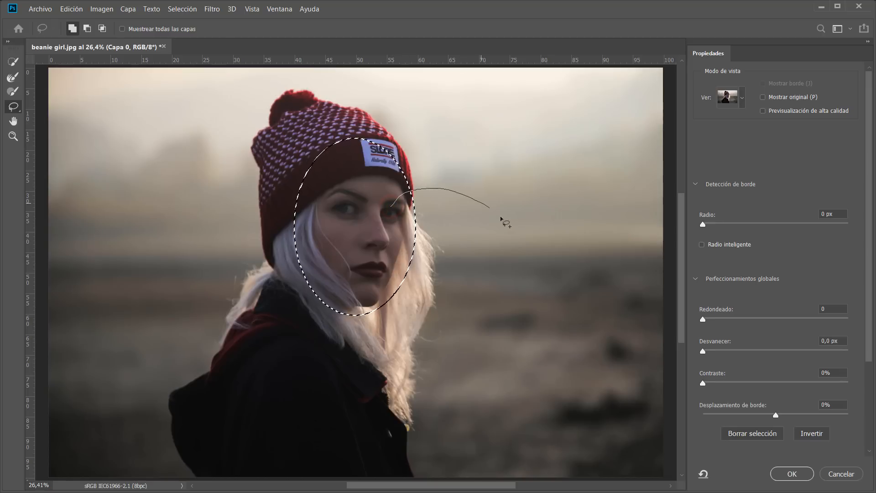
left_click_drag(365, 229, 365, 229)
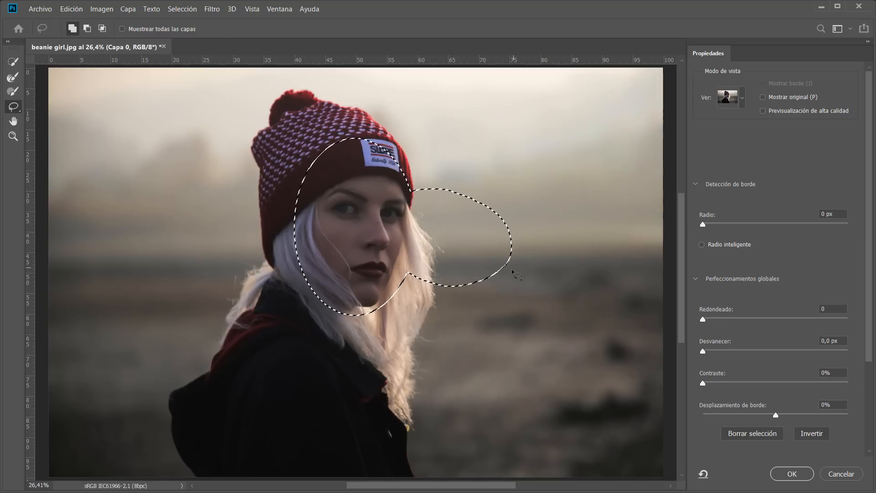
- Subtract the outer part of the added rounded area from the selection with a freehand lasso outline
key("alt")
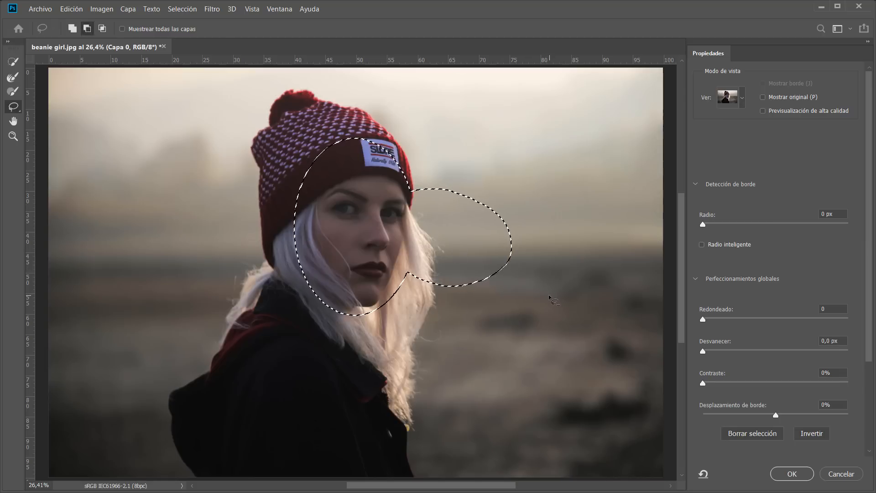
left_click_drag(525, 281, 525, 281)
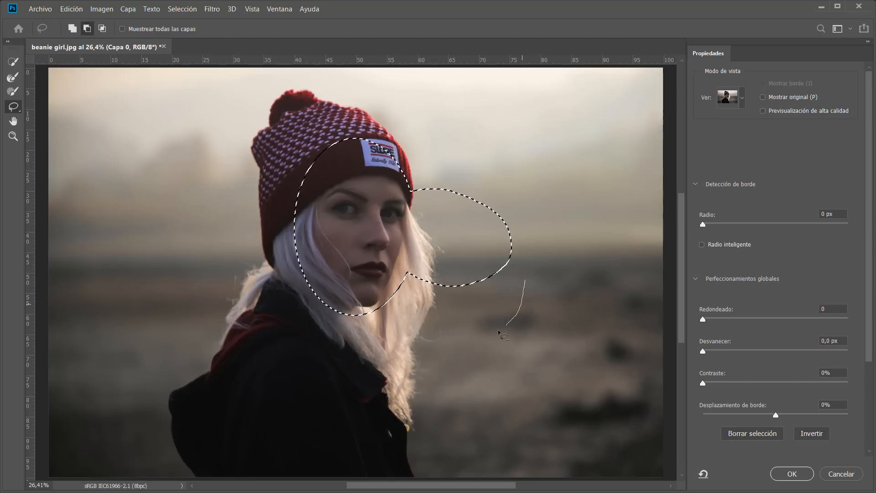
mouse_move(454, 325)
left_mouse_down()
mouse_move(434, 221)
mouse_move(503, 147)
mouse_move(550, 246)
mouse_move(543, 283)
left_mouse_up()
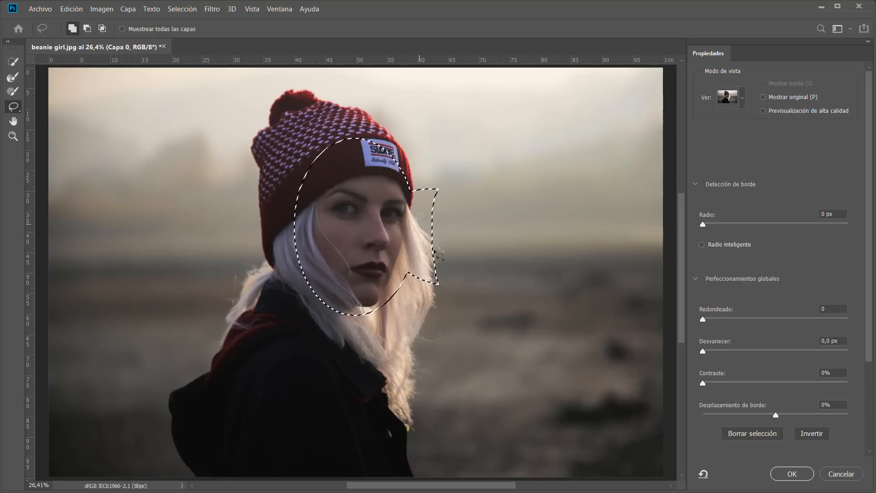
- Set the view mode to Papel cebolla, comparing the selection around the face with the Línea disc. en mov. view
left_click(414, 239)
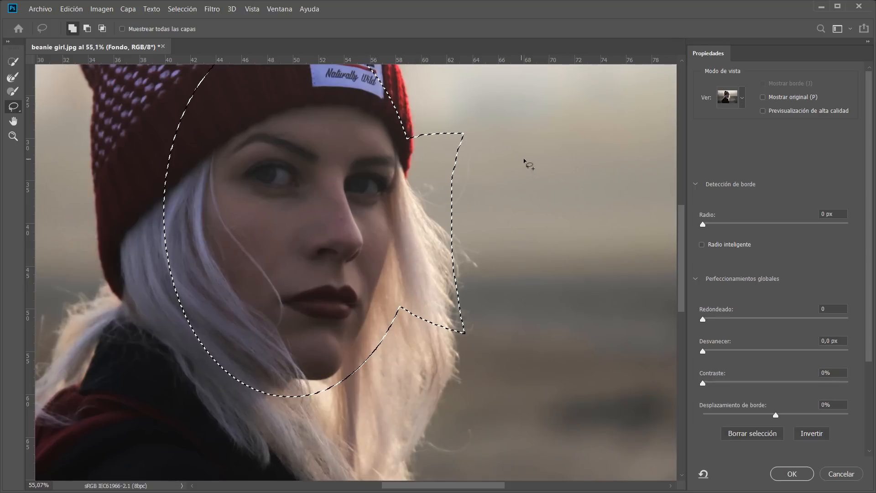
left_click(743, 97)
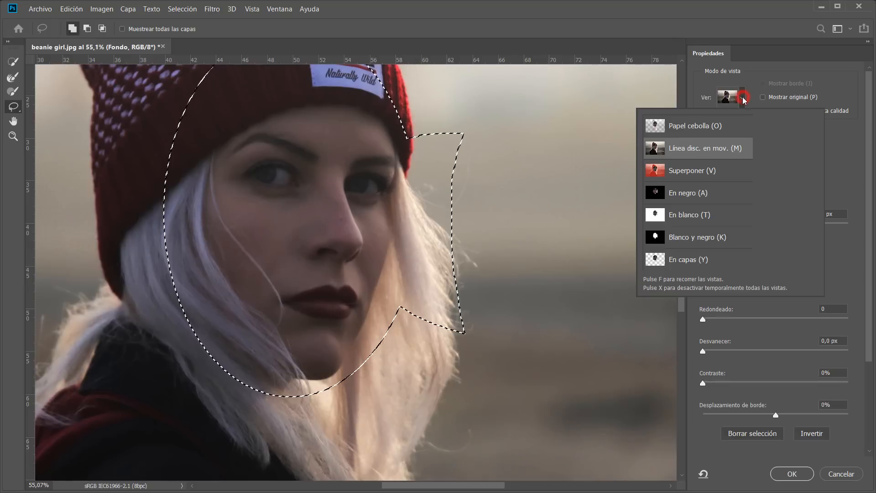
left_click(704, 128)
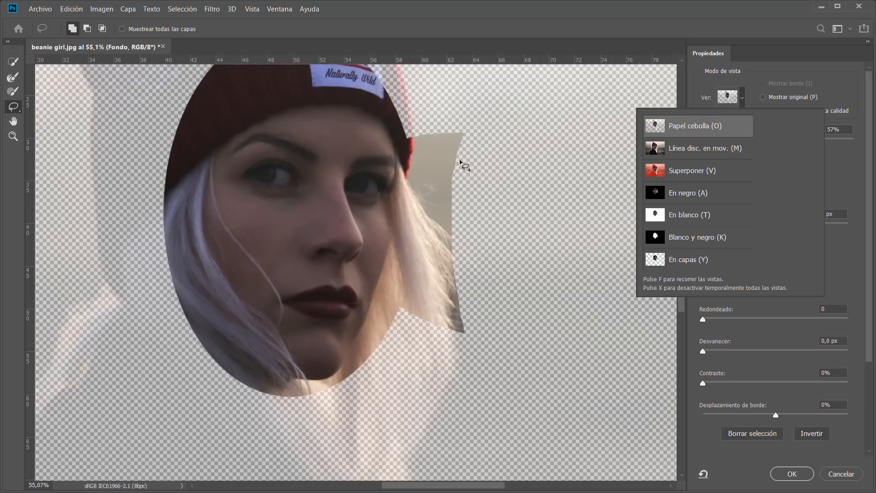
left_click(670, 146)
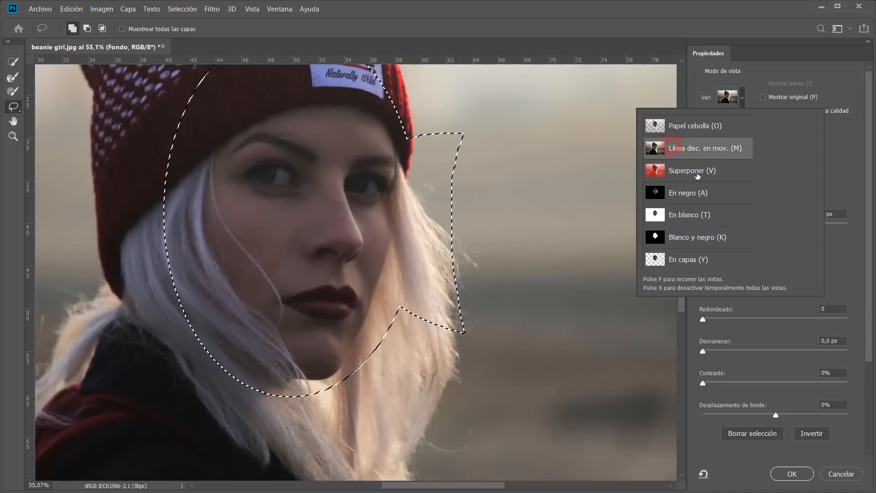
left_click(687, 127)
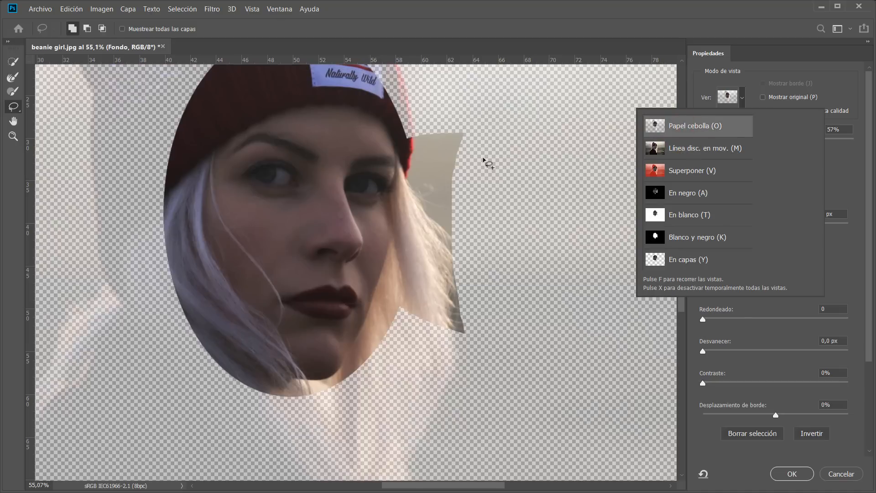
- Subtract the background and hair beside the face with the freehand lasso, and add more of the beanie and hair at the back of the head
key("alt")
left_click(404, 109)
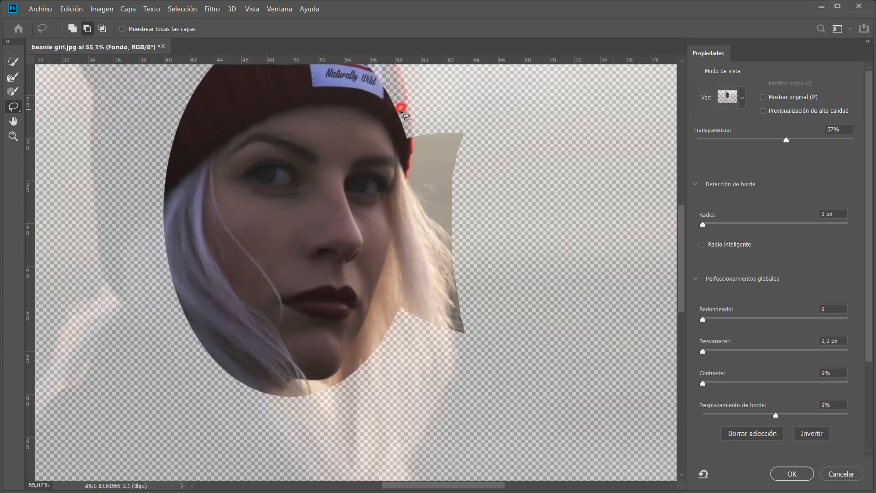
left_click_drag(402, 109, 407, 126)
mouse_move(363, 323)
left_mouse_down()
mouse_move(337, 370)
mouse_move(286, 379)
mouse_move(267, 402)
mouse_move(427, 445)
mouse_move(560, 258)
mouse_move(520, 115)
mouse_move(462, 97)
left_mouse_up()
left_click_drag(499, 309, 476, 309, "ctrl")
left_click_drag(412, 249, 452, 318)
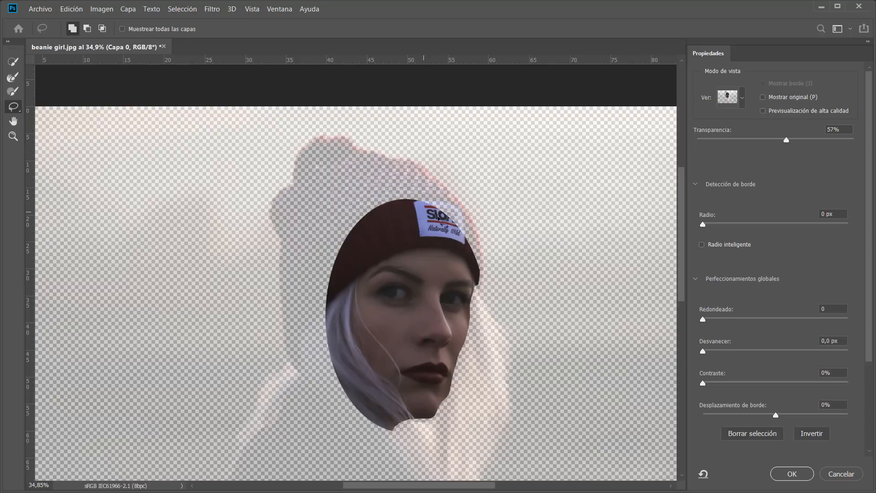
mouse_move(456, 234)
left_mouse_down()
mouse_move(438, 194)
mouse_move(415, 180)
mouse_move(363, 176)
mouse_move(330, 196)
mouse_move(308, 257)
mouse_move(311, 322)
mouse_move(351, 382)
left_mouse_up()
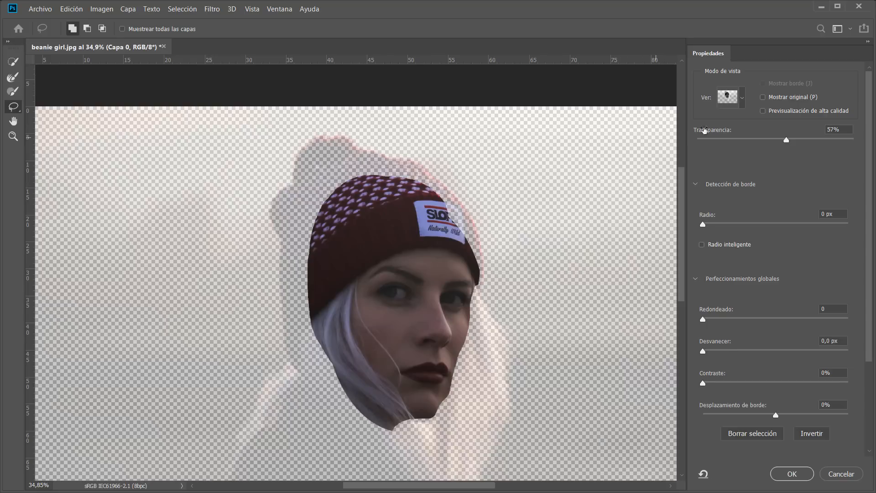
- Preview the edited selection in the Línea disc. en mov. and Superponer view modes, and return to Papel cebolla
left_click(740, 99)
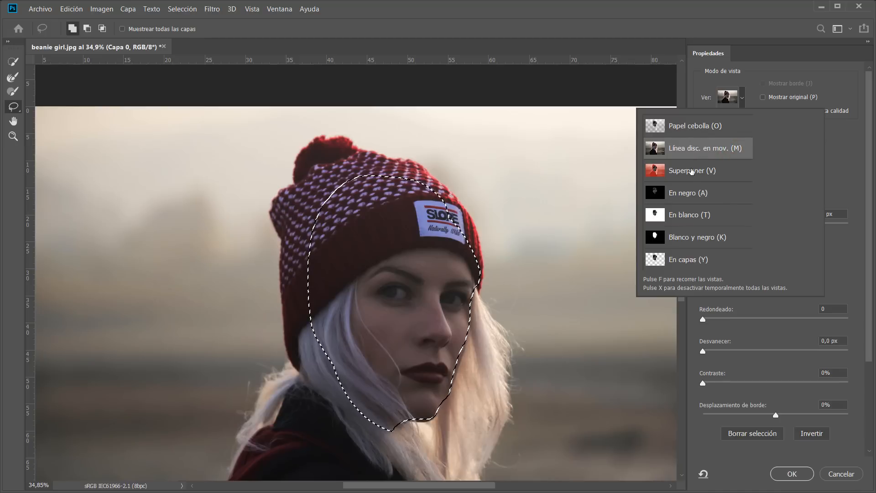
left_click(691, 171)
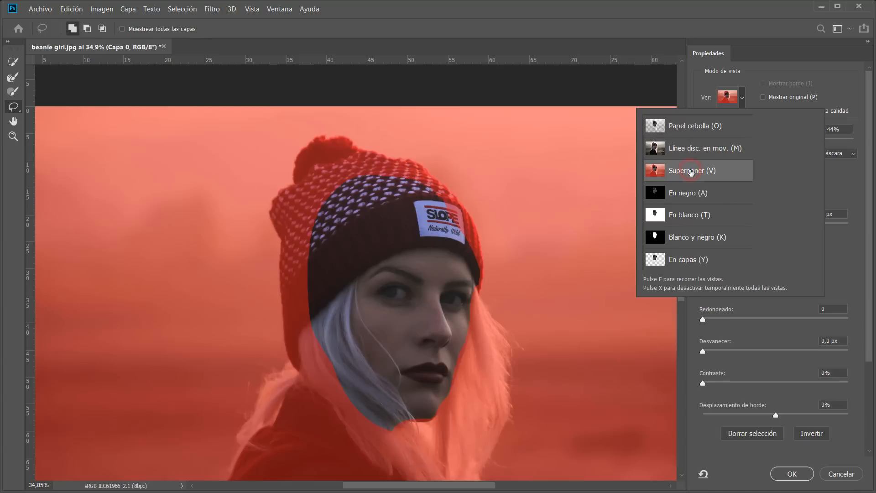
left_click(698, 130)
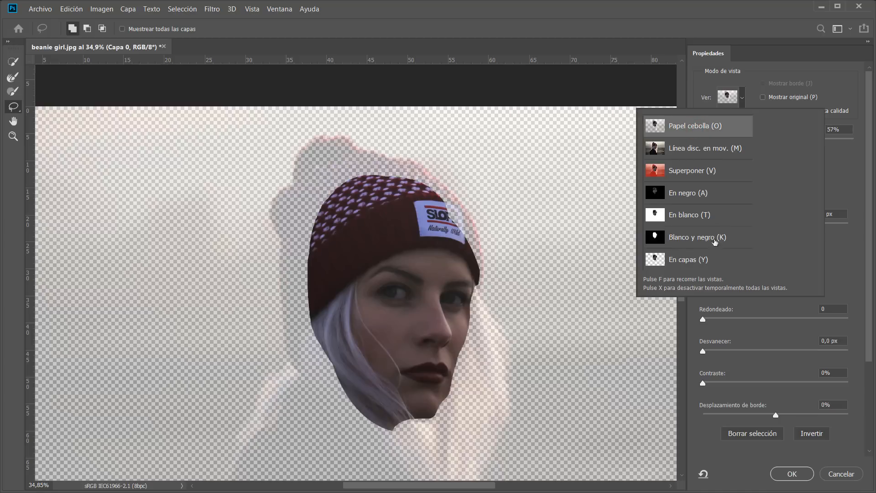
left_click(423, 9)
left_click_drag(409, 313, 415, 234)
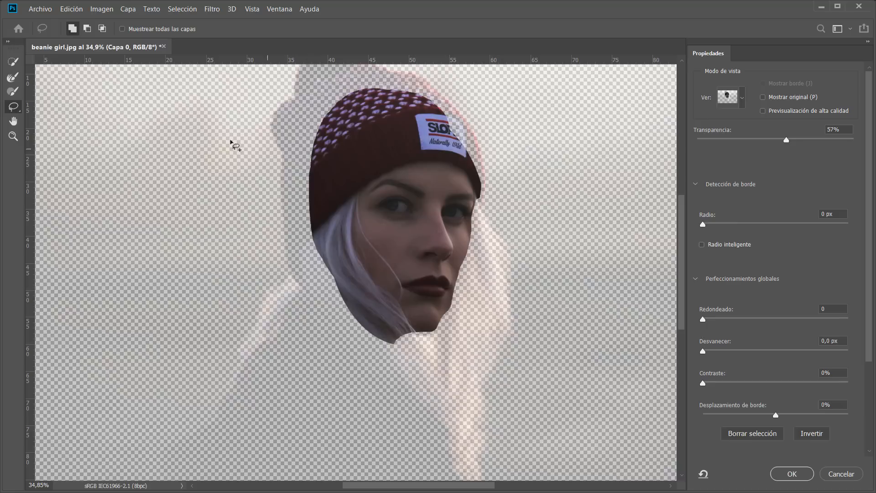
- View the image with the Zoom tool at 100%, fitted to the screen, and zoomed in and out on the face
left_click(12, 137)
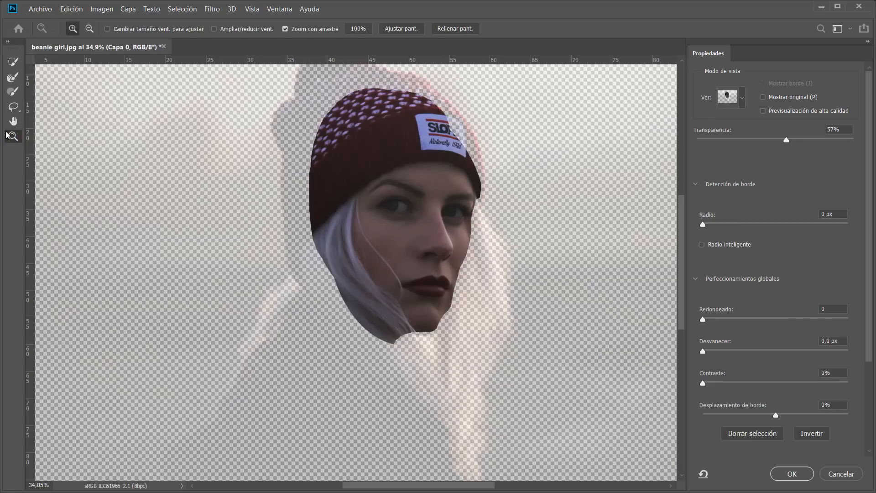
left_click(359, 29)
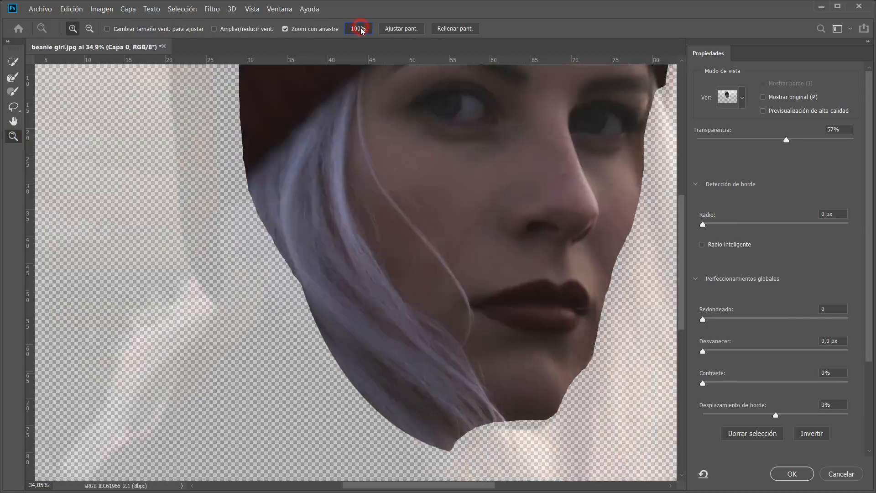
left_click(401, 28)
left_click(374, 211)
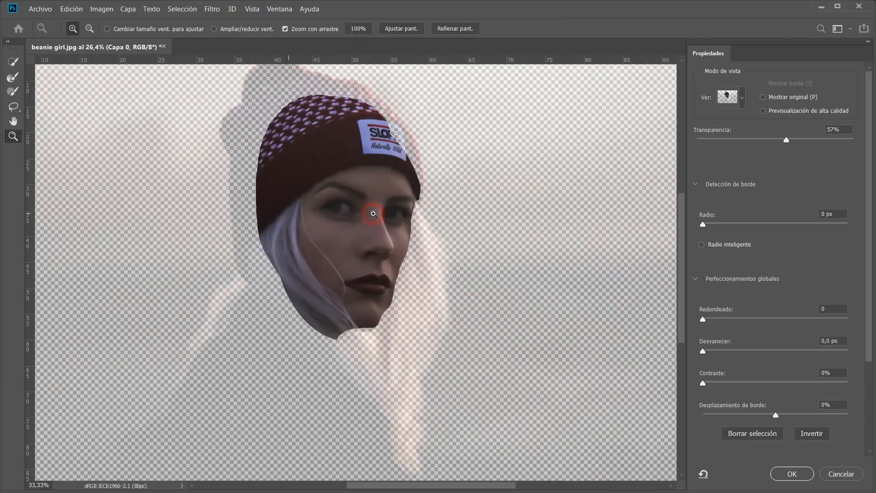
left_click(373, 212)
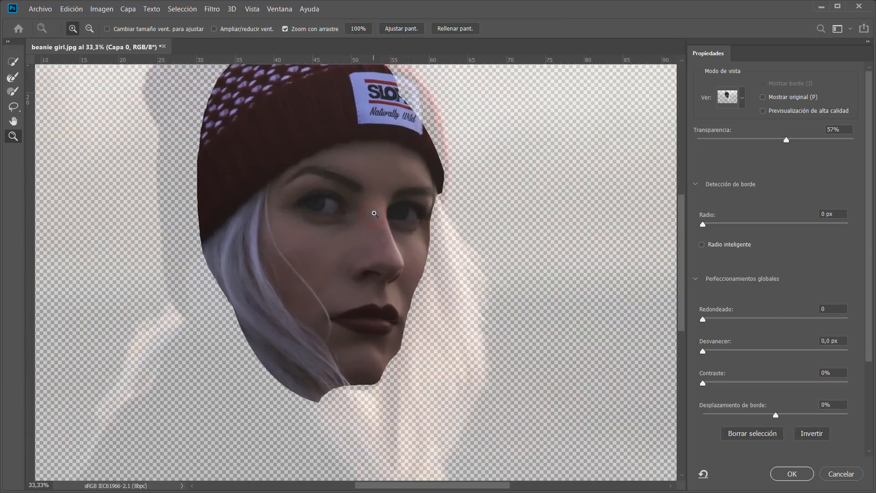
left_click(370, 236, "alt")
left_click(371, 237, "alt")
left_click(367, 263)
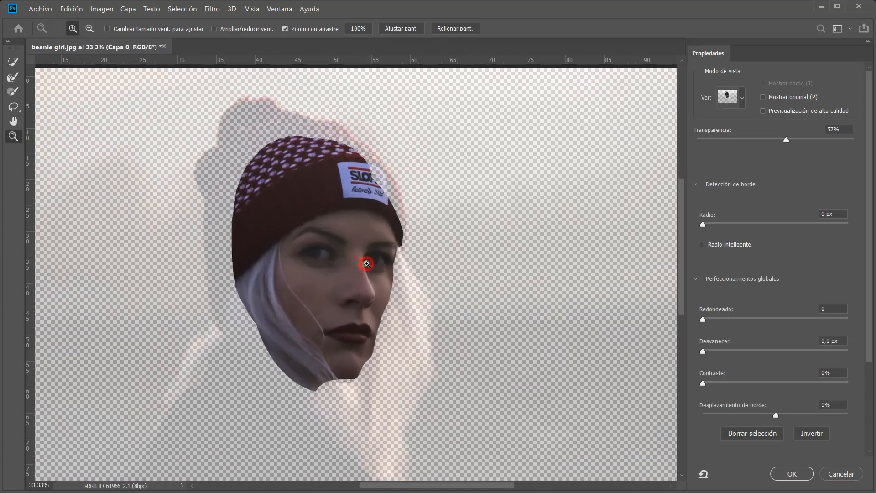
left_click(367, 263)
- Pan across the face with the Hand tool, and fit the whole image to the screen
left_click(14, 121)
left_click_drag(254, 289, 241, 212)
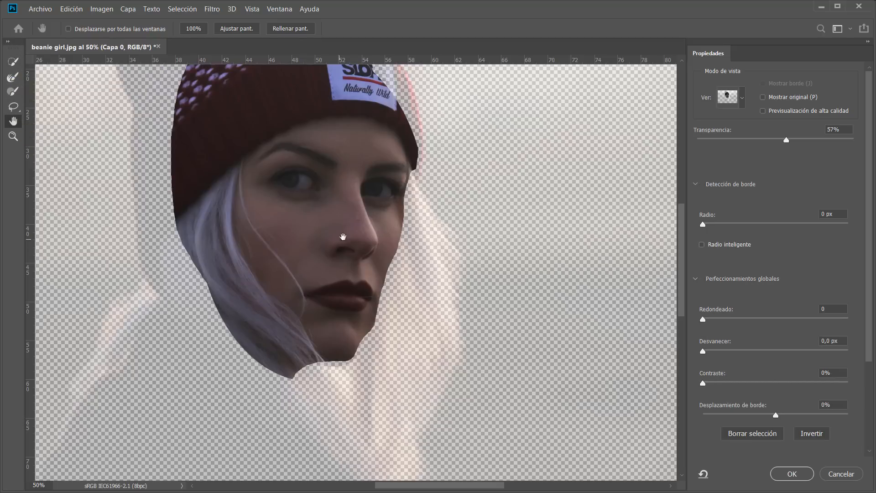
key("ctrl+minus")
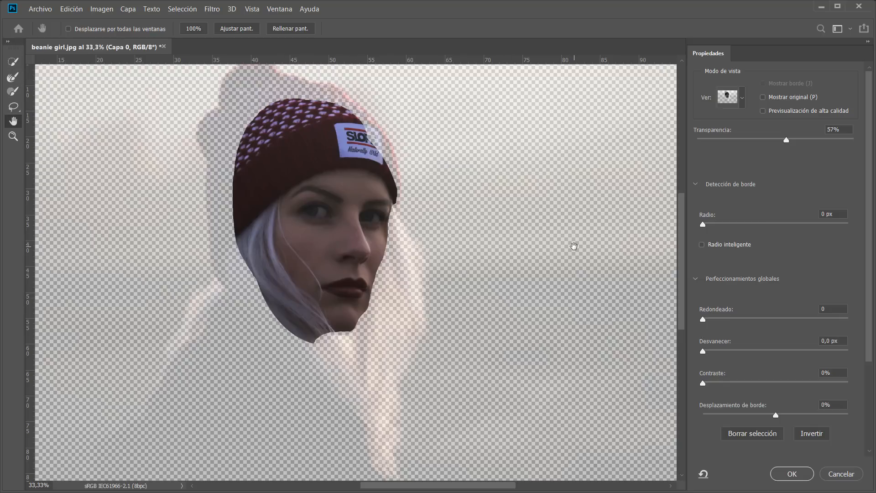
left_click(229, 31)
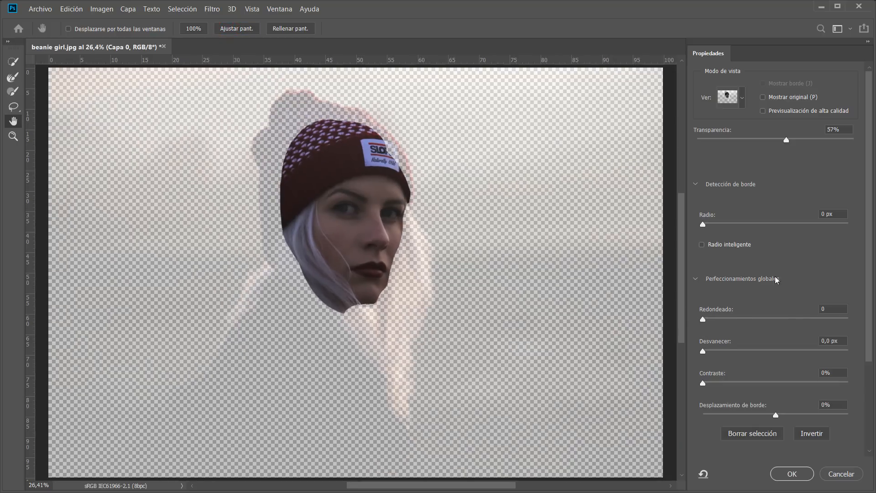
mouse_move(867, 301)
left_mouse_down()
mouse_move(874, 381)
mouse_move(875, 305)
left_mouse_up()
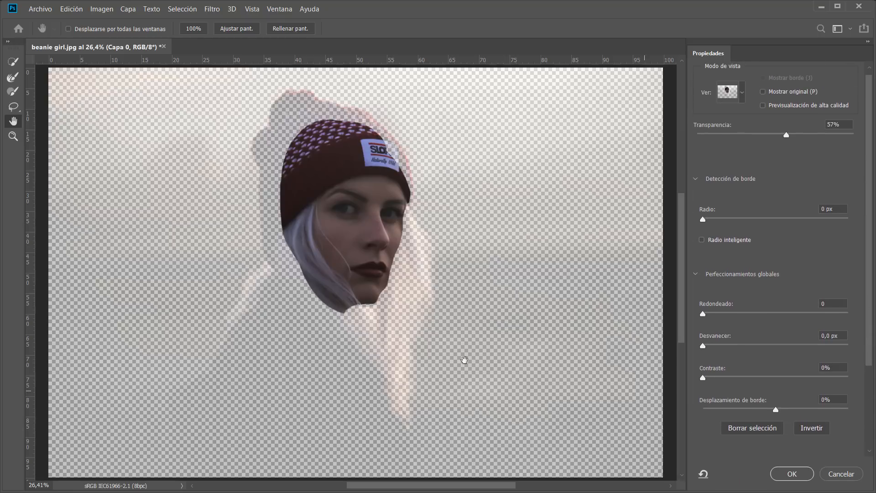